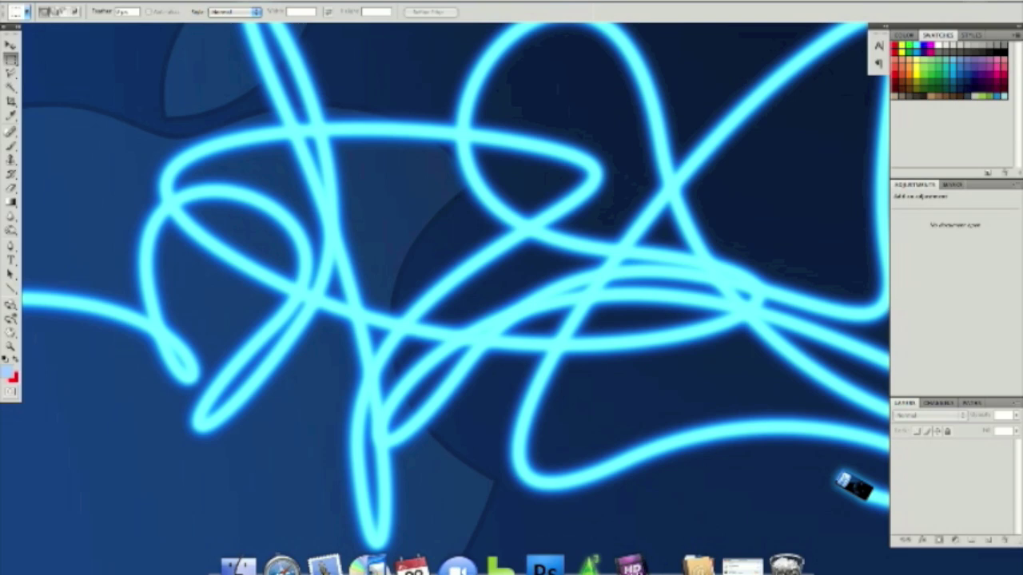
Step: Create a new 1680 × 1050 px white document and move its window toward the centre
left_click(104, 0)
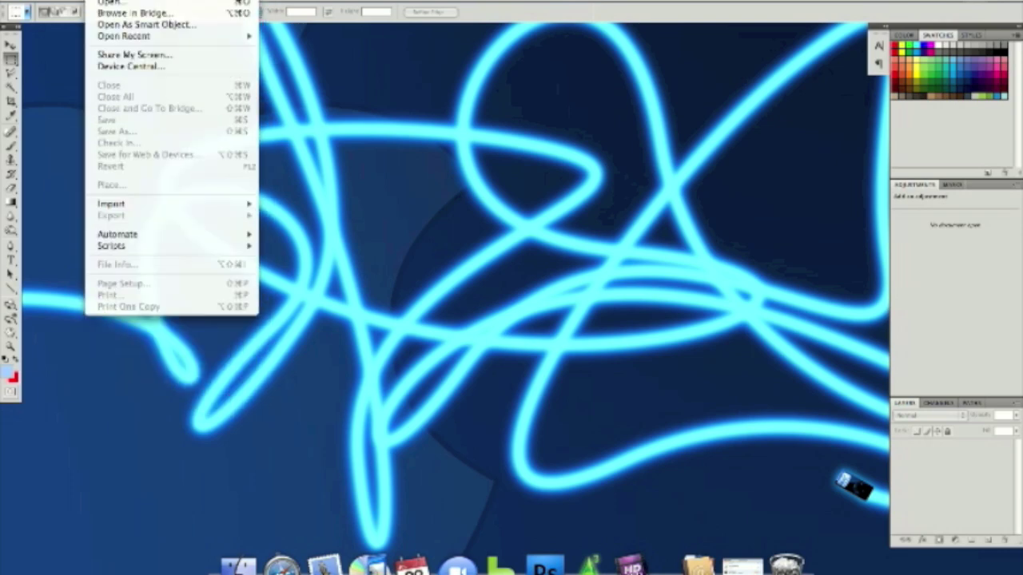
left_click(120, 0)
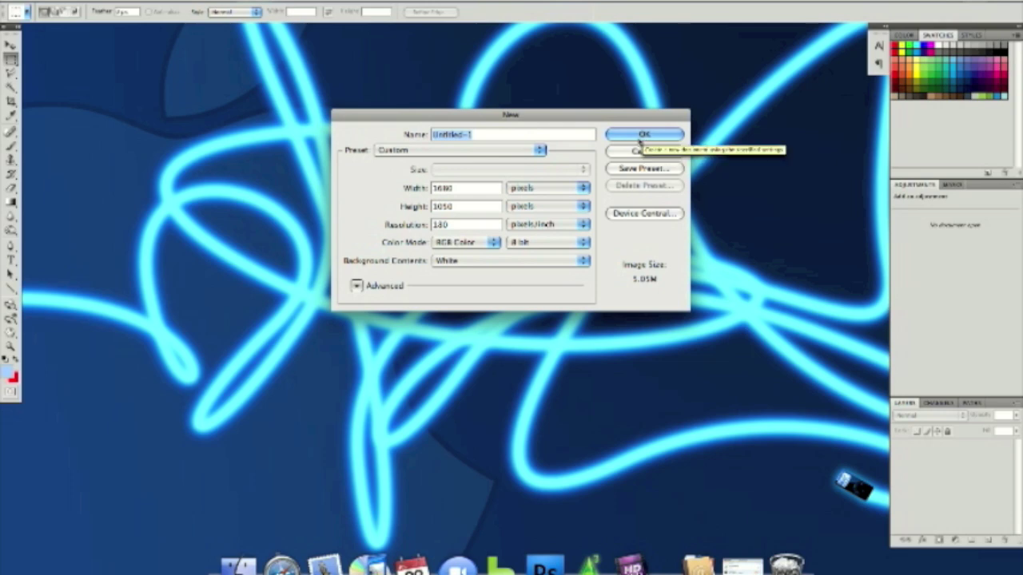
left_click(639, 136)
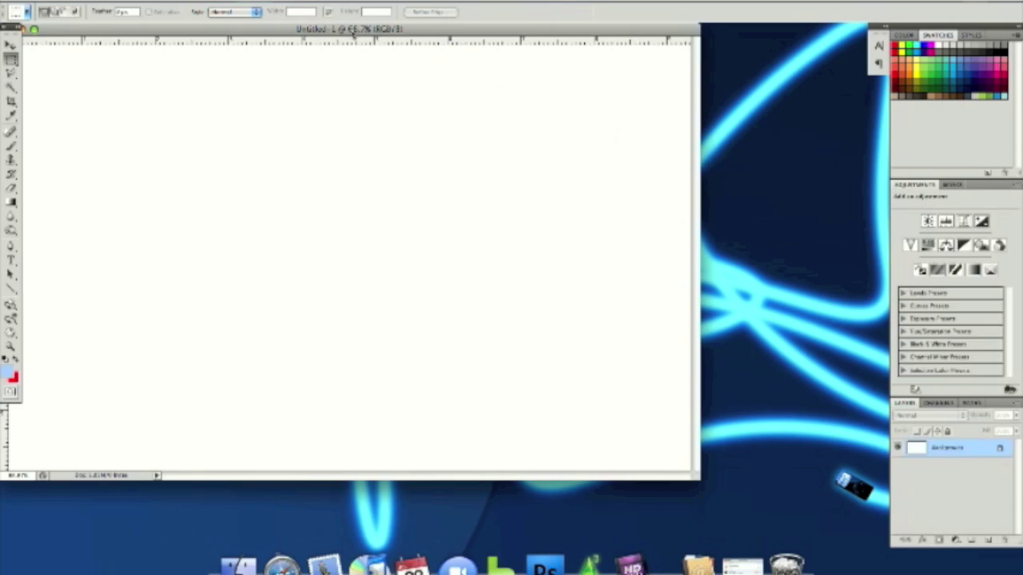
left_click_drag(354, 34, 440, 79)
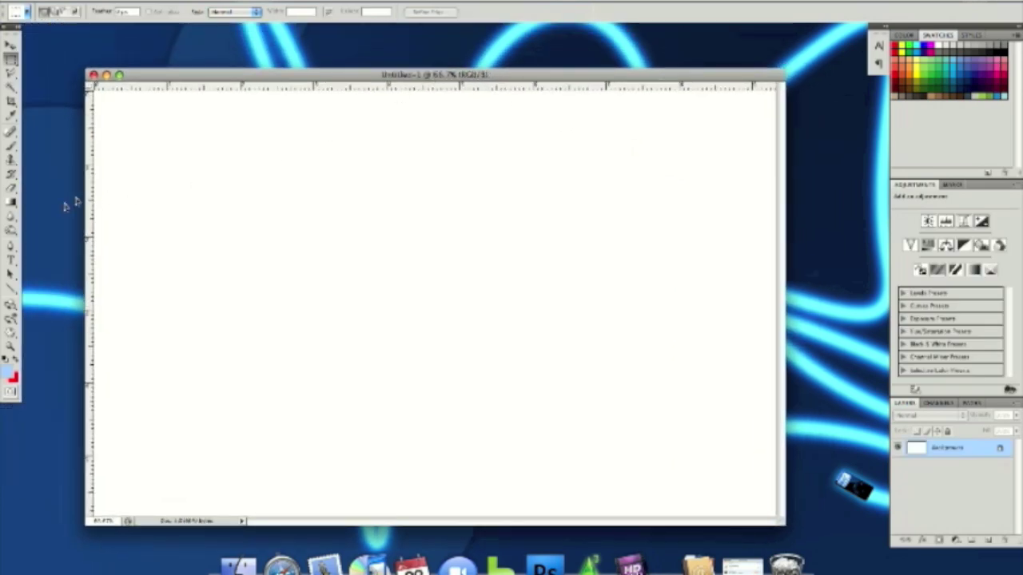
left_click(10, 212)
Step: Fill the background black with the Paint Bucket and add an empty Layer 1 above it
left_click_drag(10, 201, 34, 212)
left_click(10, 374)
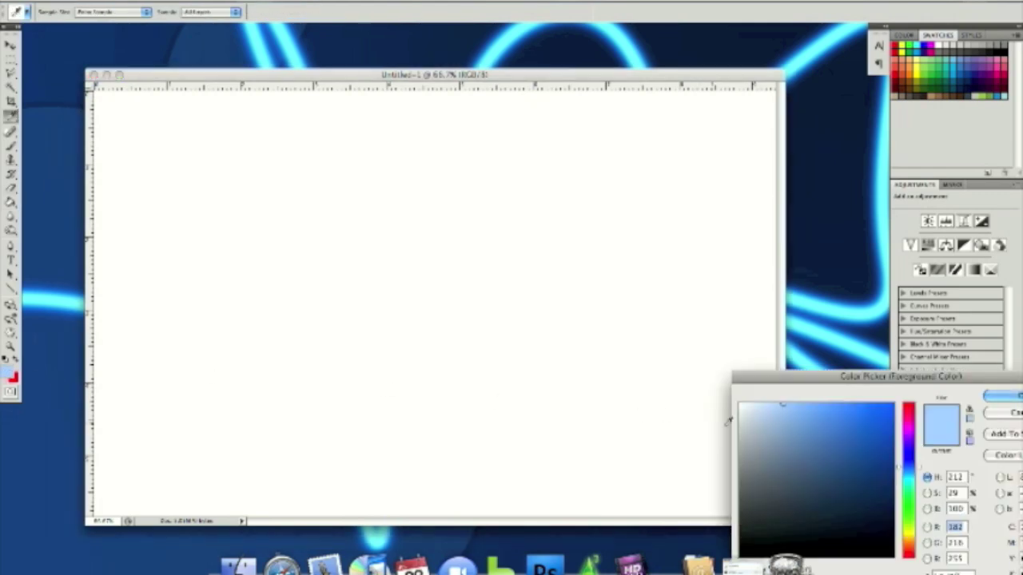
left_click(836, 498)
left_click_drag(822, 377, 536, 222)
left_click(717, 231)
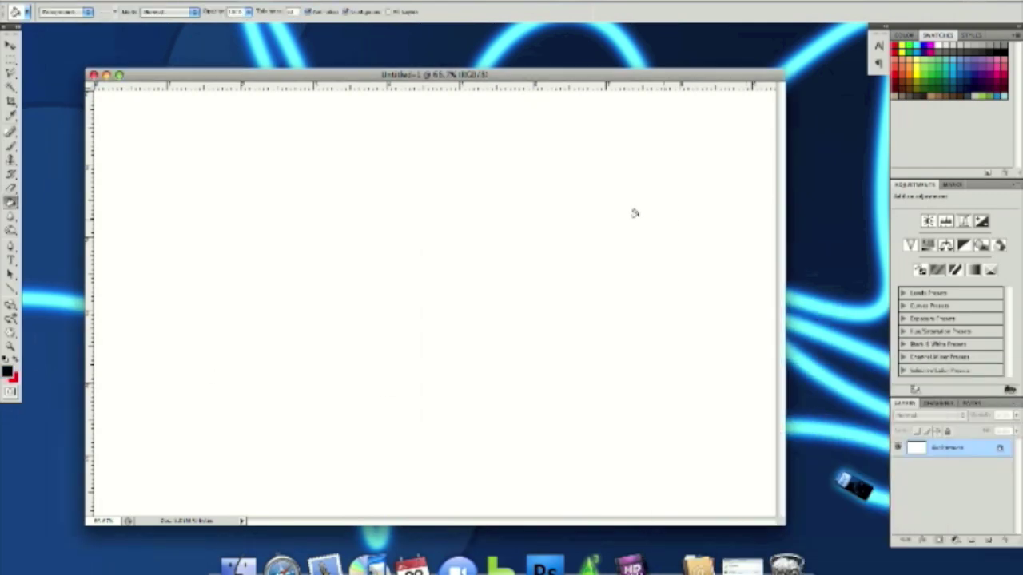
left_click(634, 214)
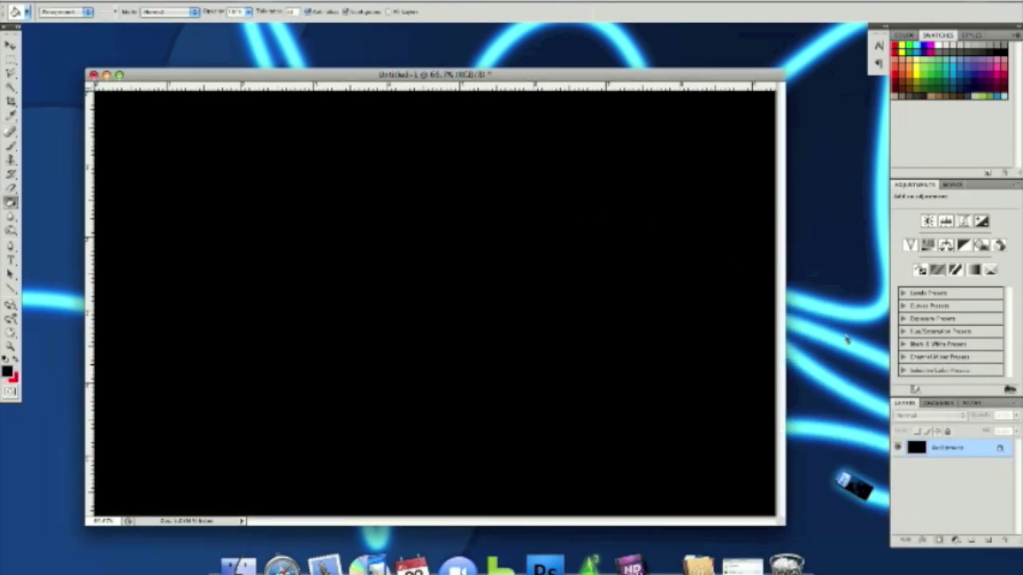
left_click(989, 542)
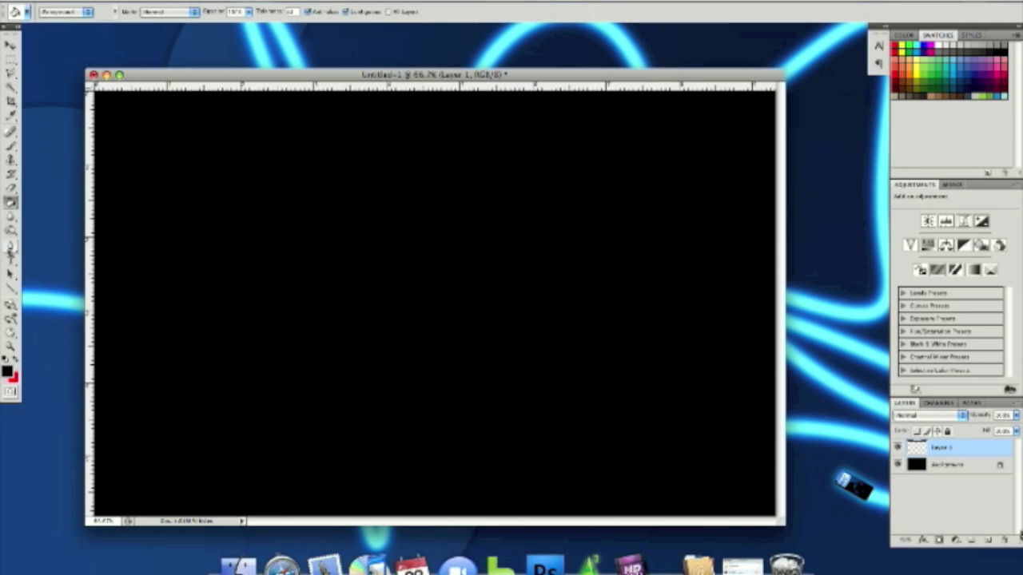
Step: Draw a wavy Pen path with curved anchors from the canvas's left edge to its right edge
left_click(12, 248)
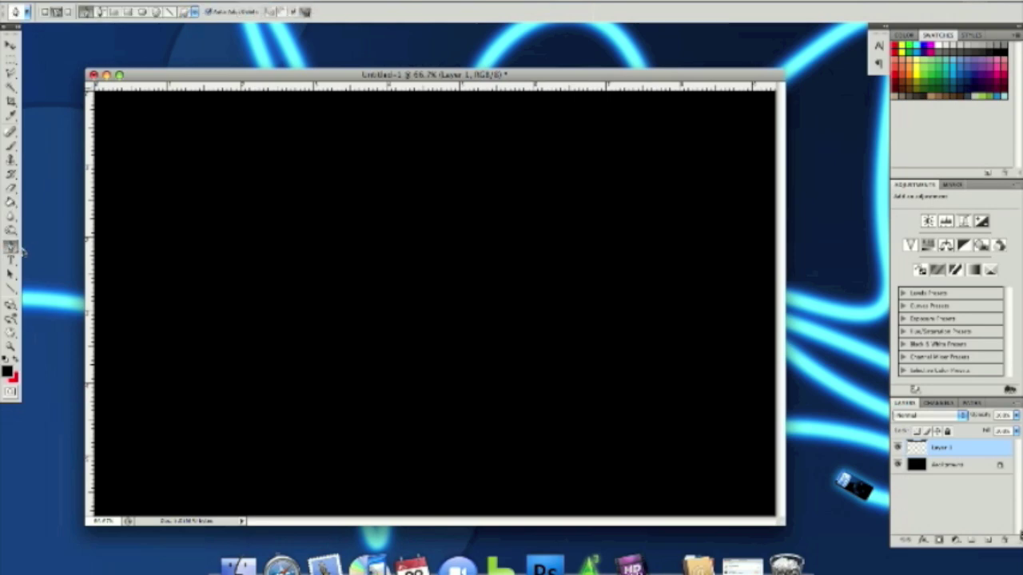
left_click(99, 303)
left_click_drag(346, 200, 460, 245)
left_click_drag(538, 370, 690, 382)
left_click_drag(655, 274, 707, 212)
left_click_drag(743, 338, 764, 357)
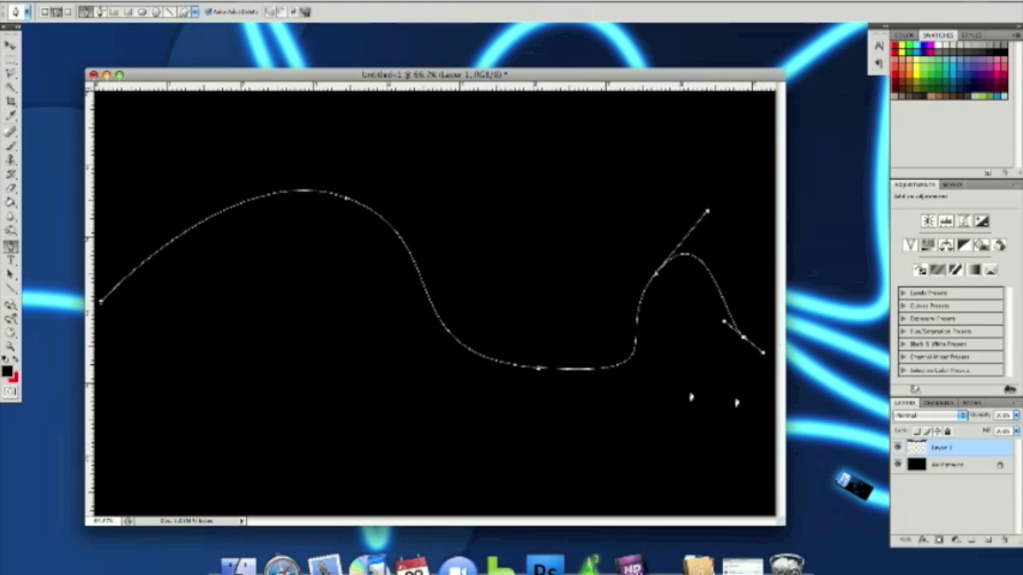
left_click(774, 304)
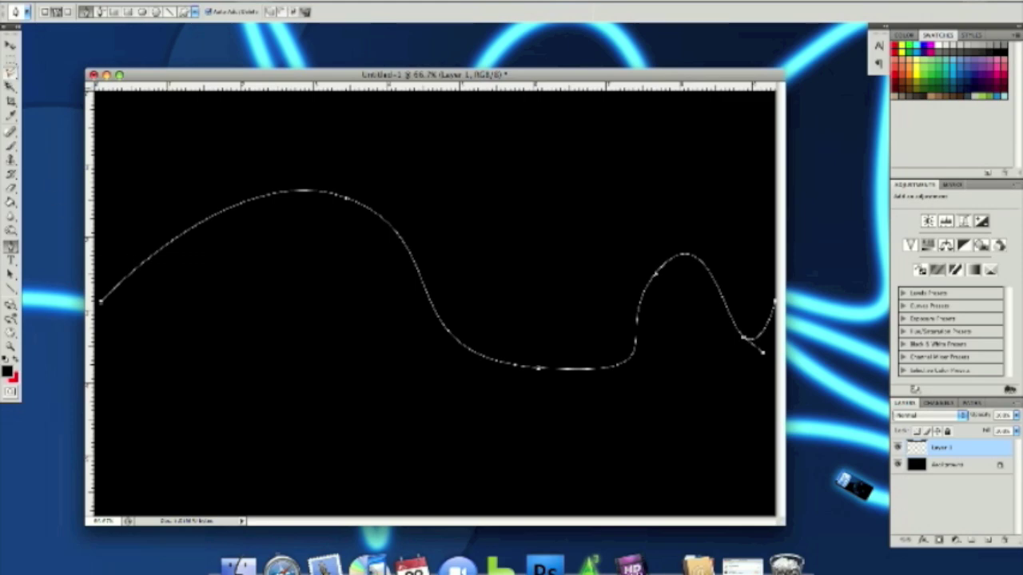
Step: Reshape the path's left section by pulling out a handle with the Convert Point Tool
left_click(18, 248)
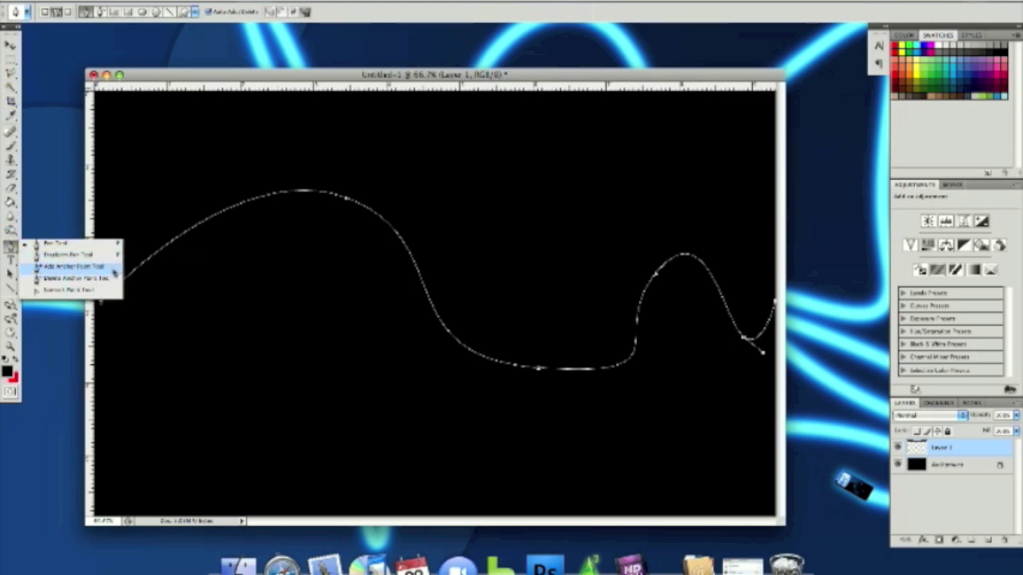
left_click(78, 291)
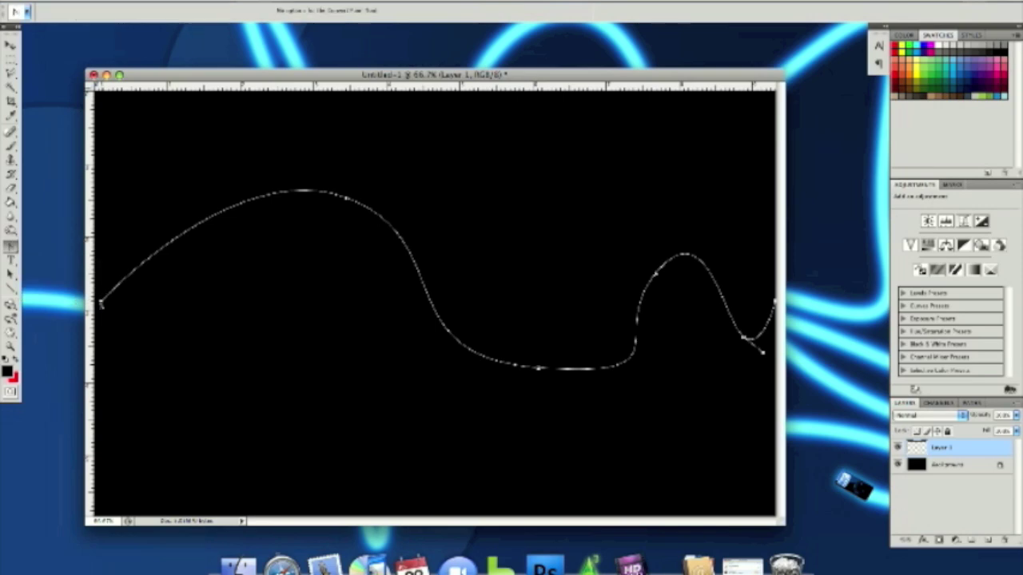
left_click(200, 224)
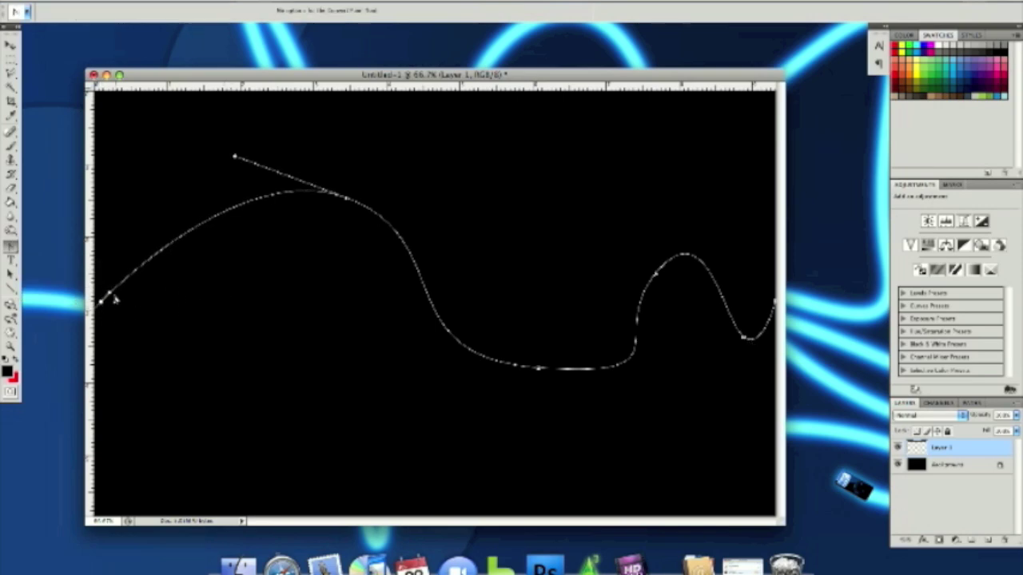
Step: Return to the standard Pen Tool and dismiss the path's context menu
left_click(11, 246)
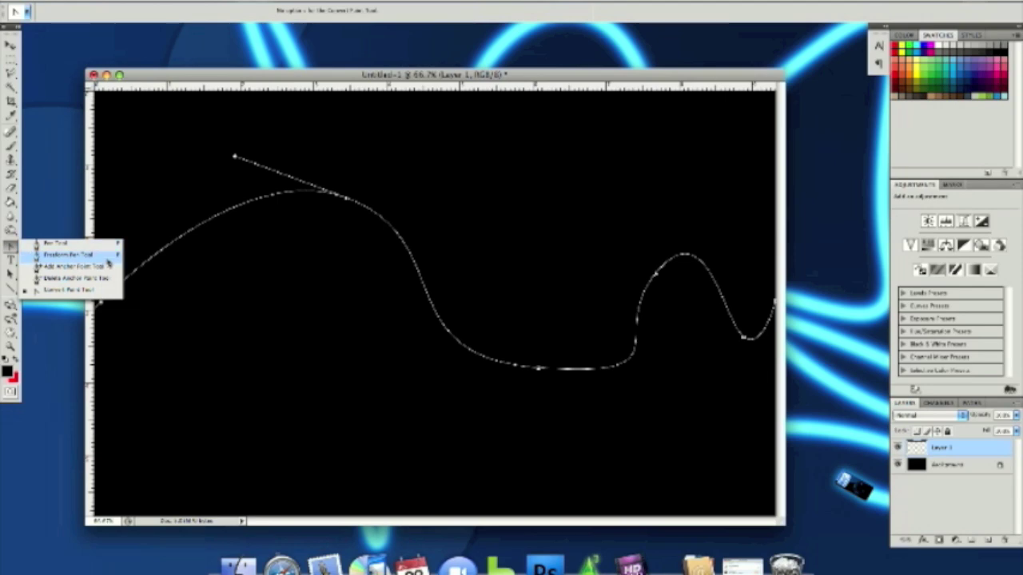
left_click(107, 256)
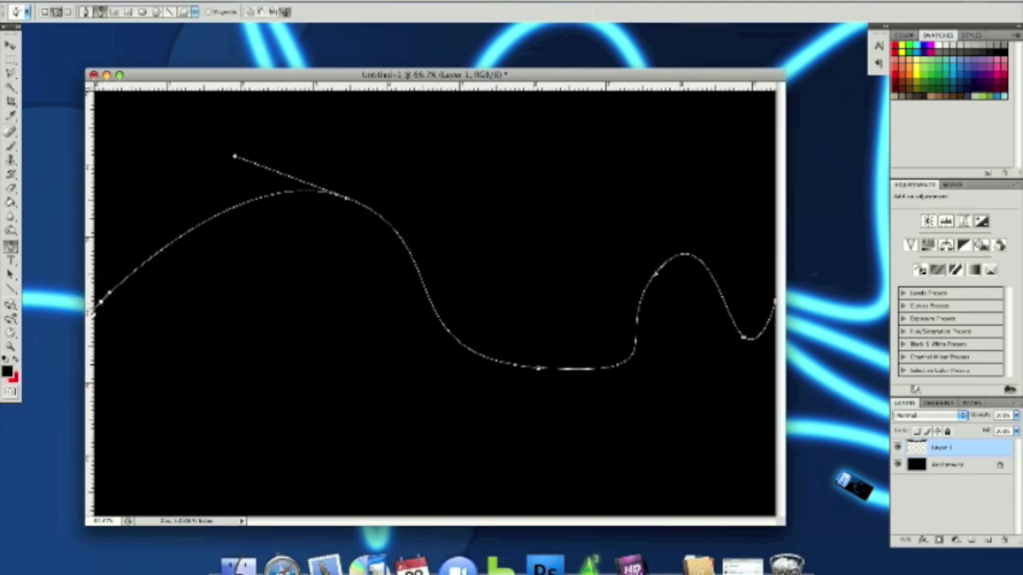
left_click(95, 309)
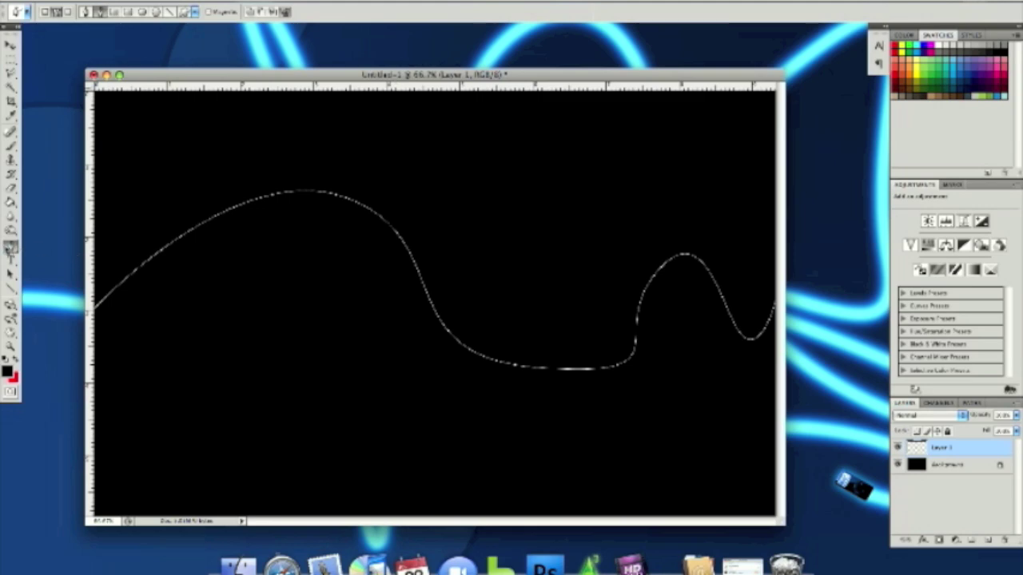
left_click(10, 248)
left_click(56, 245)
right_click(150, 258)
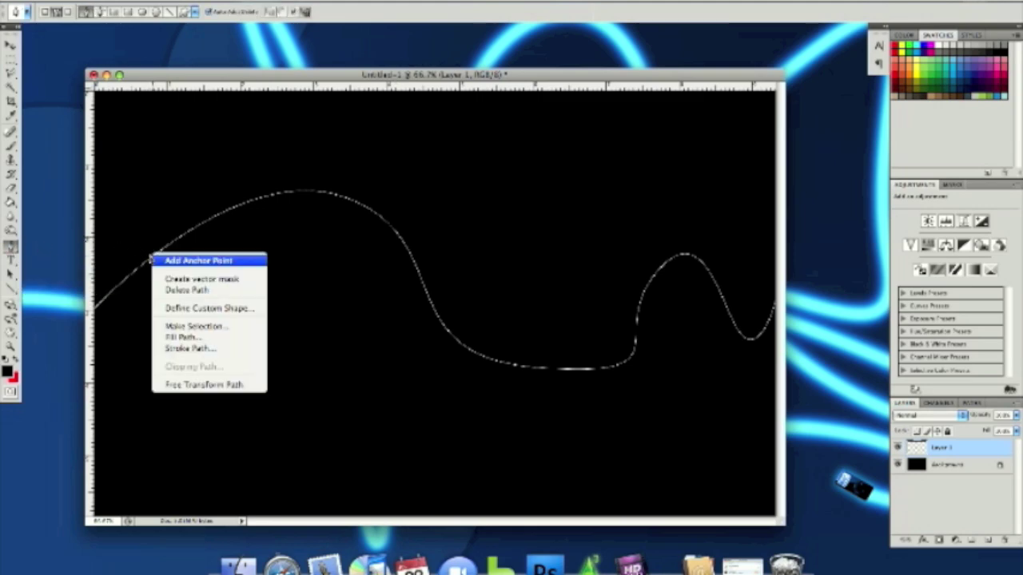
left_click(151, 260)
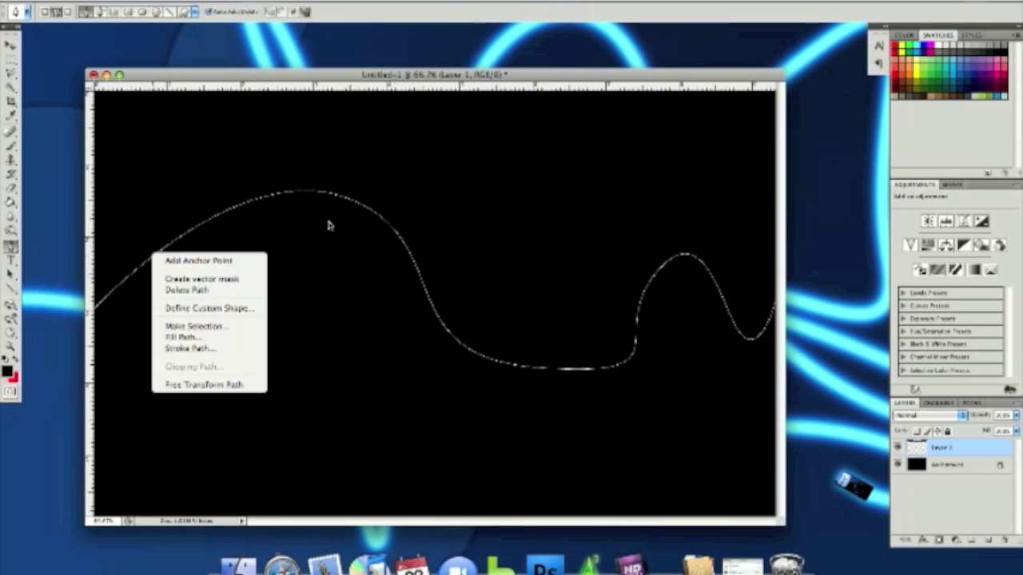
left_click(10, 149)
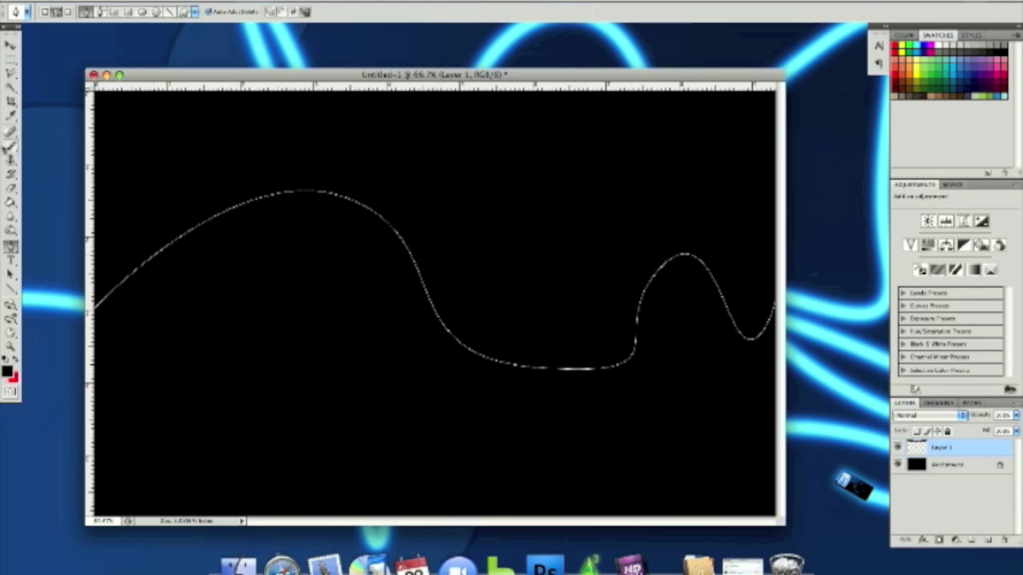
Step: Select the Brush and set its Master Diameter to 55 px
left_click(10, 148)
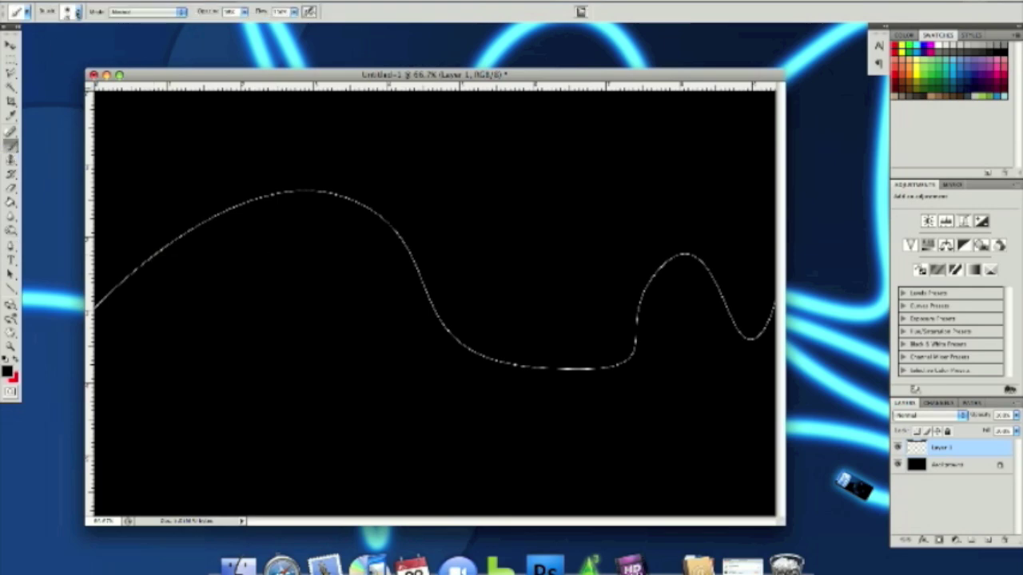
left_click(70, 13)
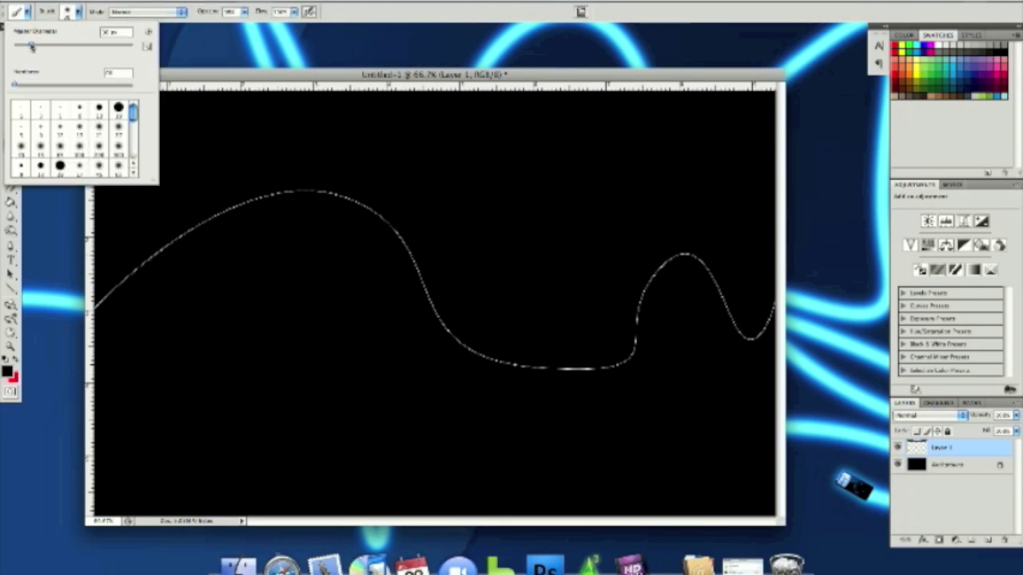
left_click_drag(31, 46, 45, 47)
left_click(7, 374)
Step: Move the foreground colour's hue from blue to a light green
left_click(6, 374)
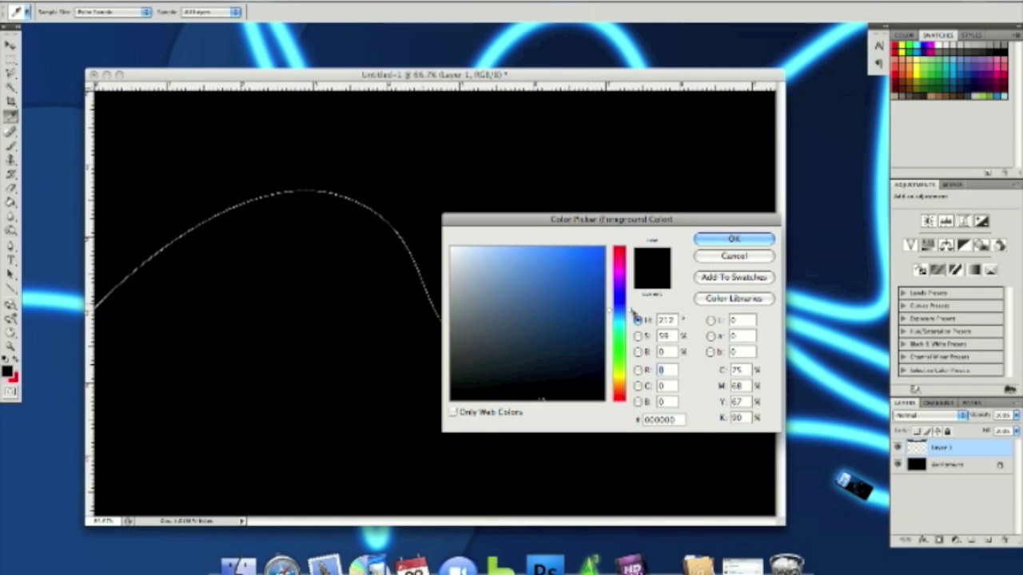
left_click(614, 291)
left_click_drag(614, 291, 621, 360)
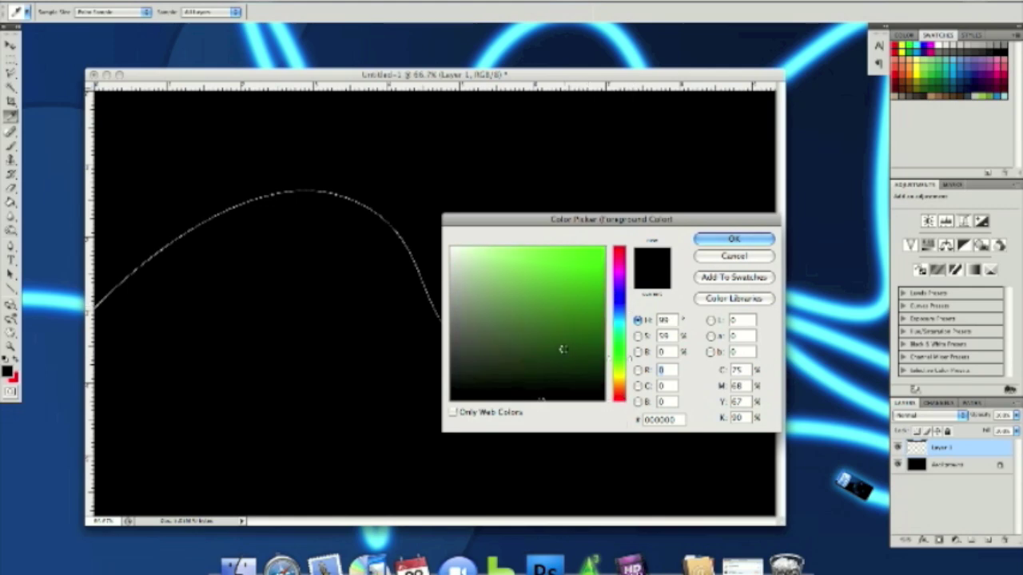
left_click(586, 311)
mouse_move(585, 311)
left_mouse_down()
mouse_move(569, 292)
mouse_move(580, 267)
mouse_move(550, 288)
mouse_move(565, 272)
left_mouse_up()
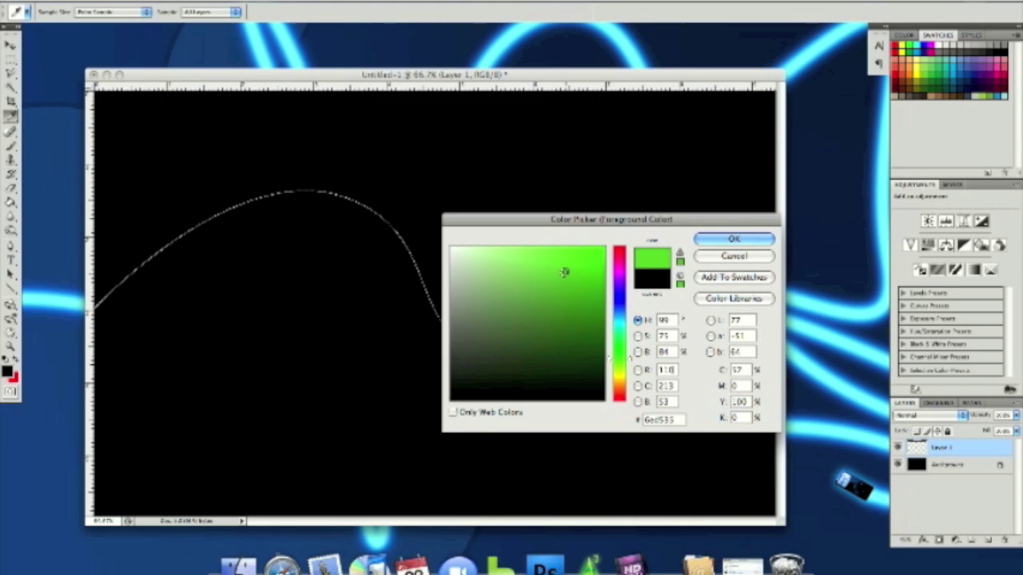
left_click(731, 238)
key("b")
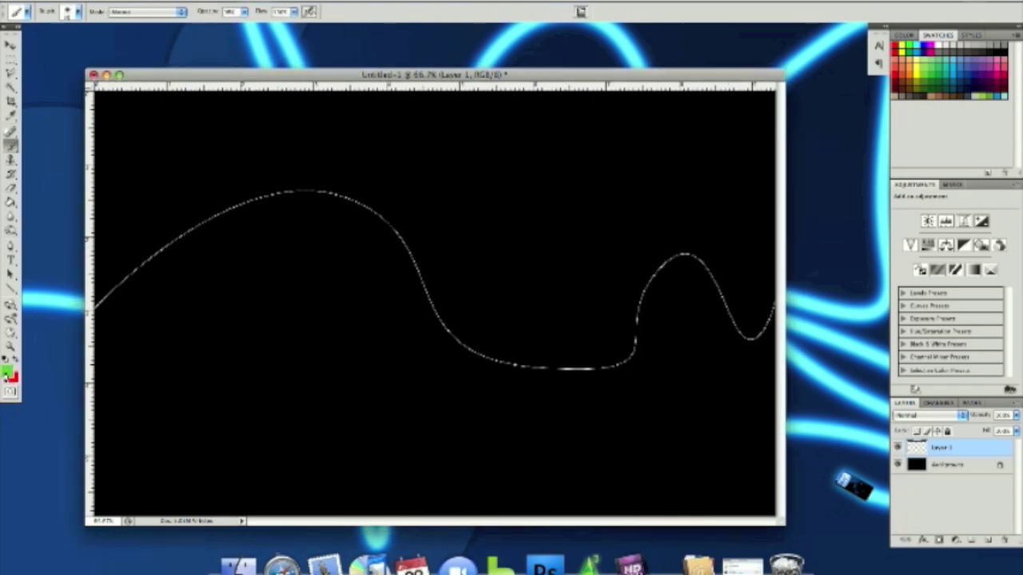
Step: Refine the foreground to a bright, fully saturated green (R 90, G 255, B 0)
left_click(12, 379)
left_click(755, 259)
left_click(8, 371)
left_click(570, 267)
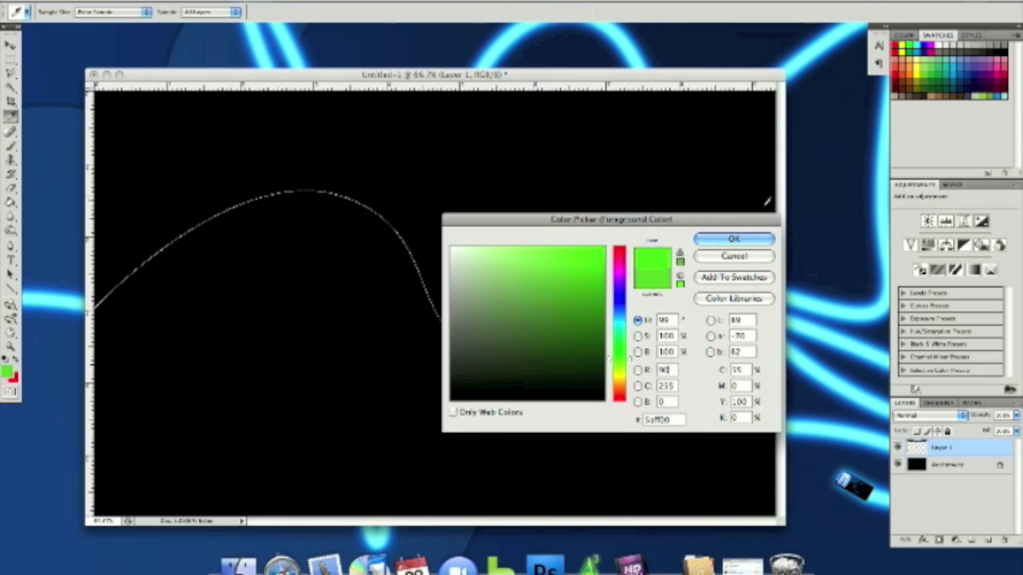
left_click(731, 239)
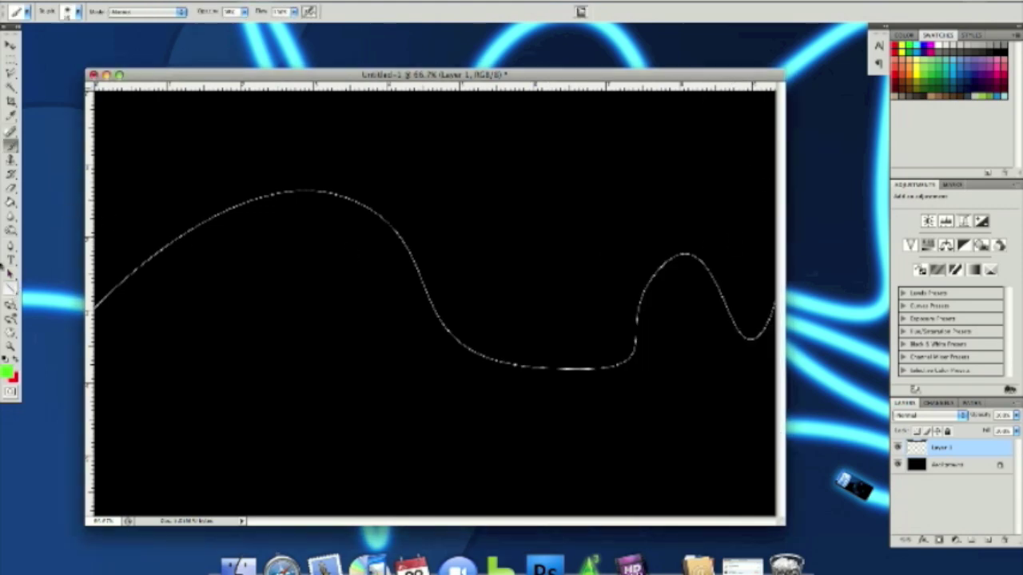
left_click(78, 12)
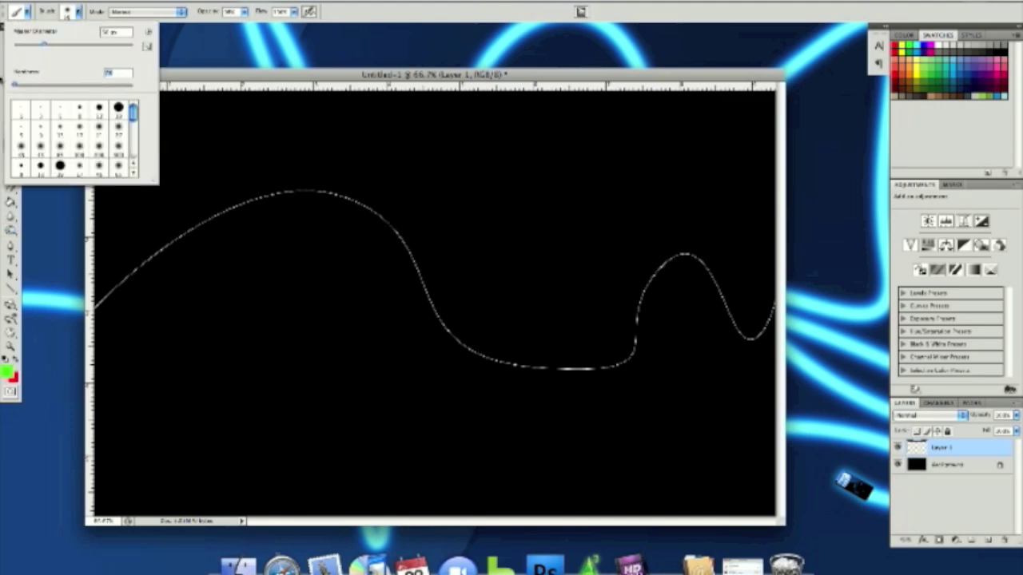
Step: Lower the brush Hardness for a soft edge, then right-click the curve path with the Pen tool
left_click(70, 20)
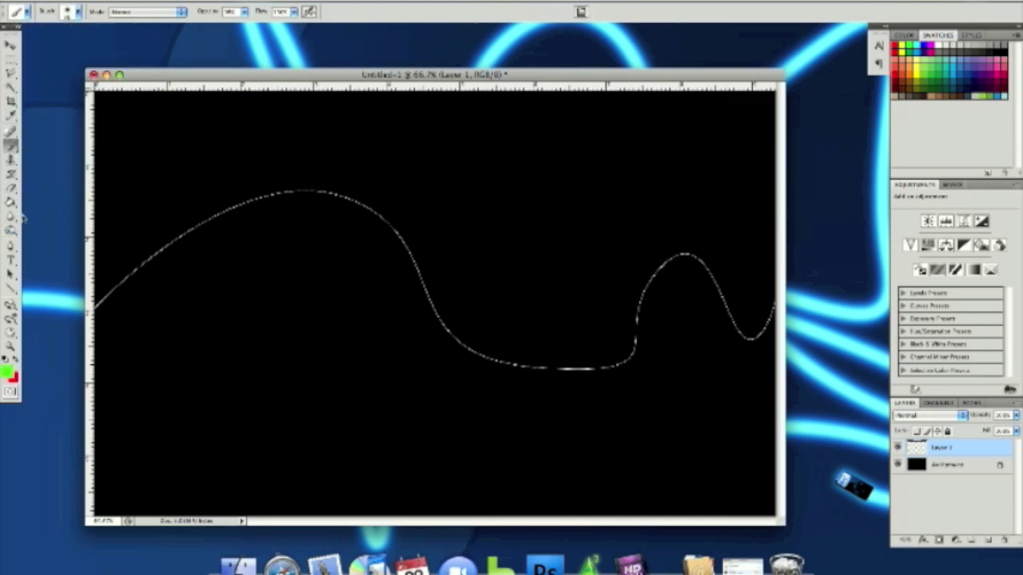
left_click(79, 16)
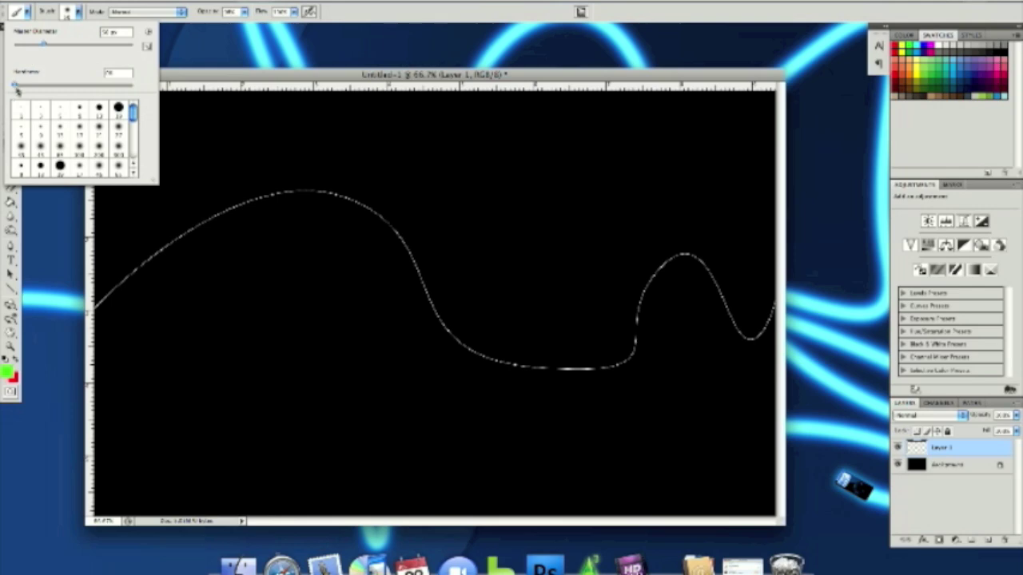
left_click_drag(18, 90, 6, 91)
left_click(72, 17)
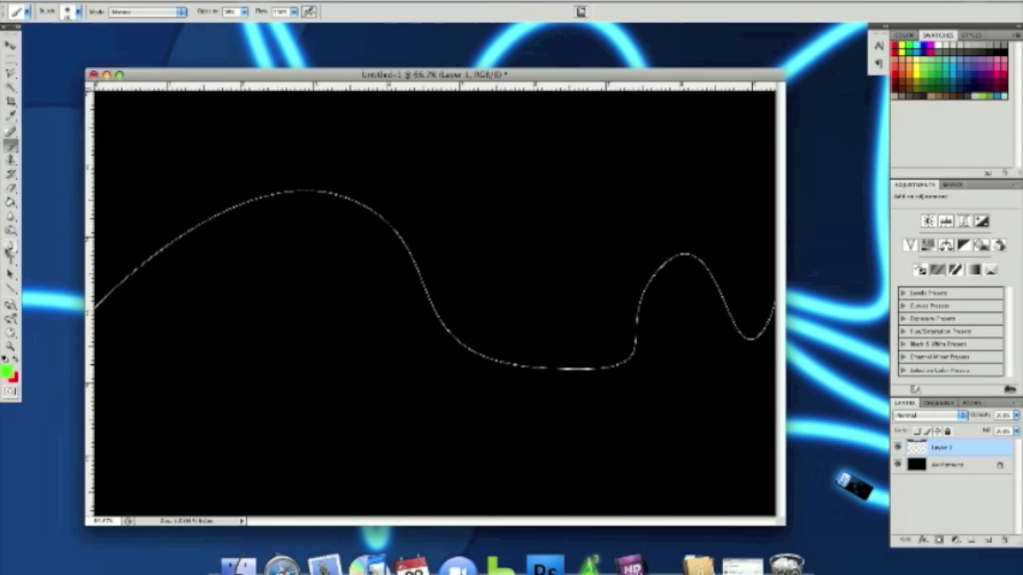
left_click(10, 248)
right_click(275, 195)
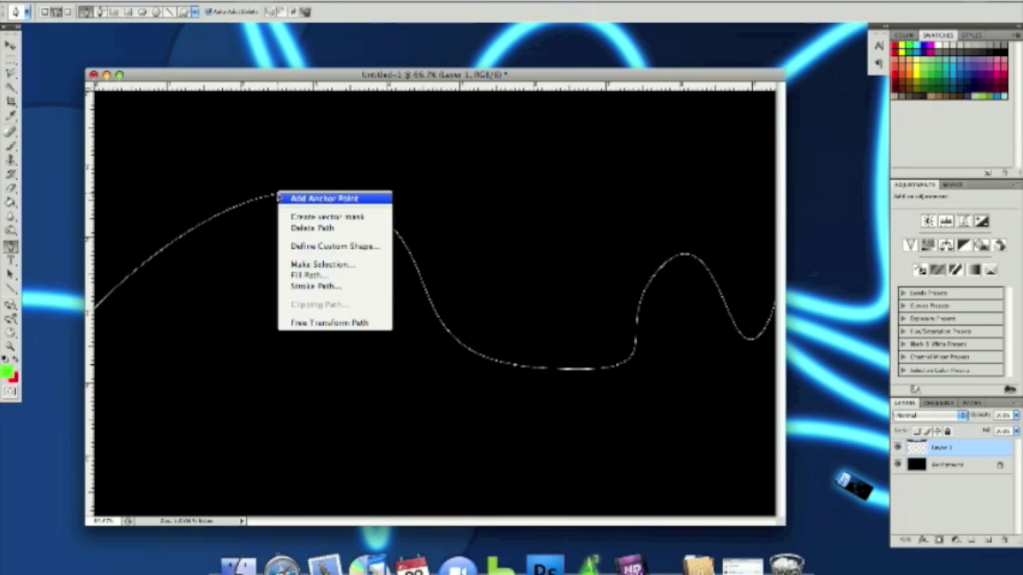
Step: Stroke the path with the Brush and Simulate Pressure on, giving a tapered green line
left_click(349, 286)
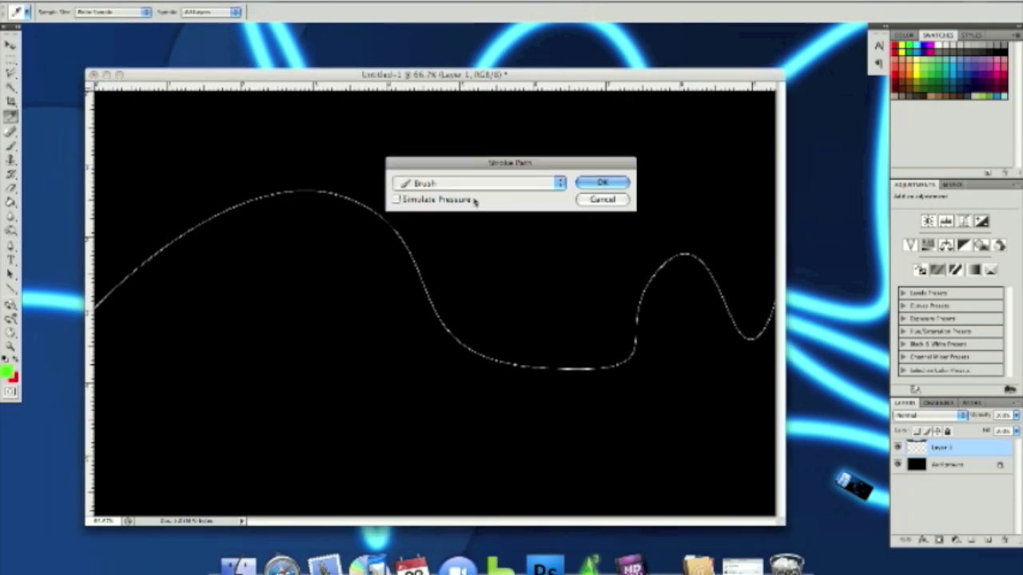
left_click(448, 185)
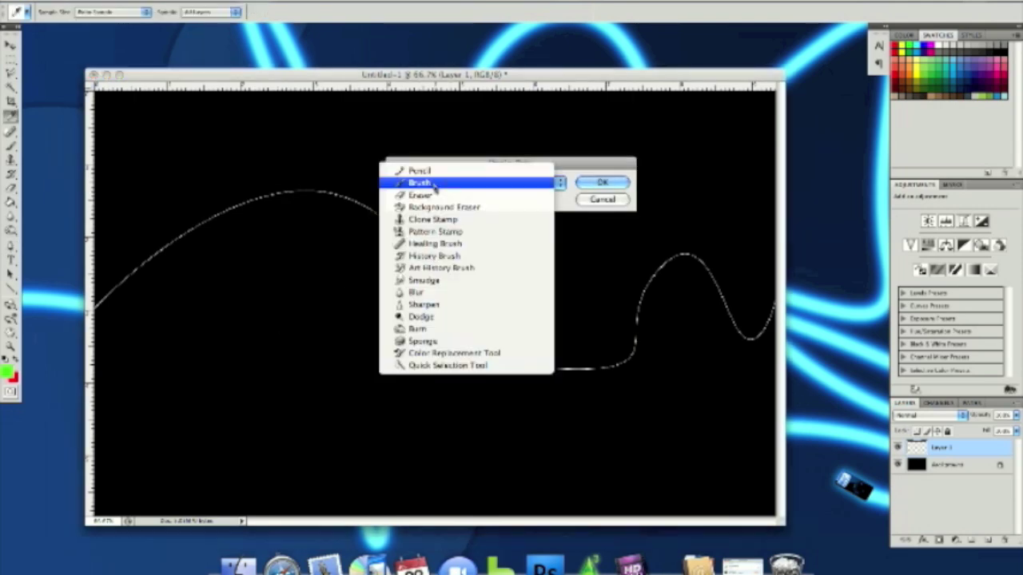
left_click(434, 184)
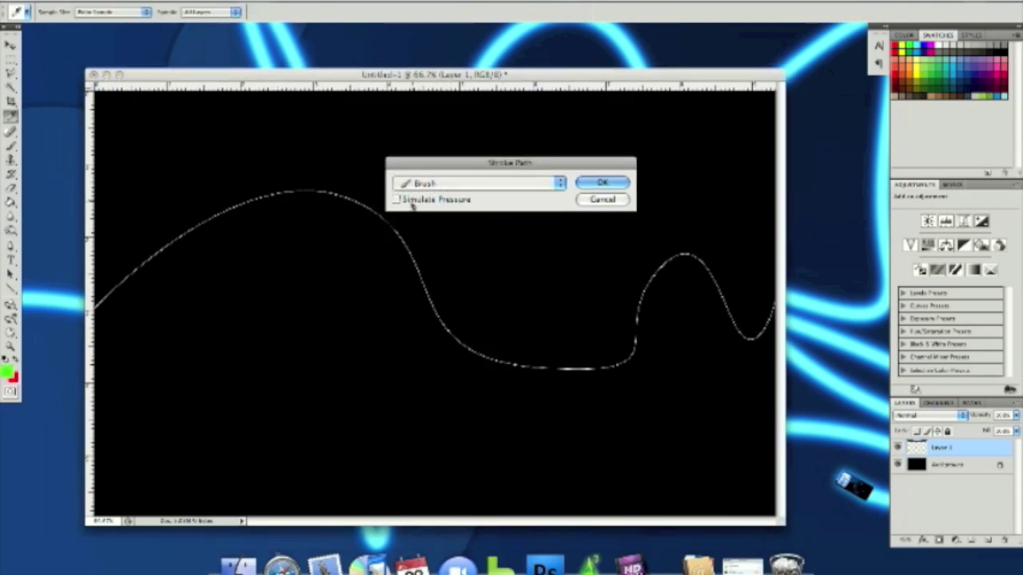
left_click(407, 201)
left_click(601, 183)
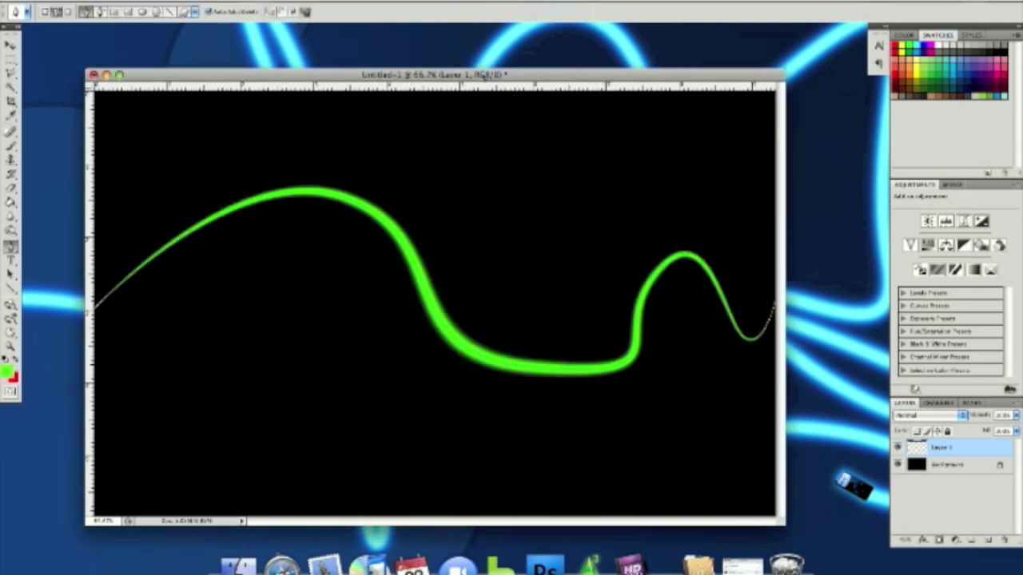
left_click_drag(485, 75, 500, 59)
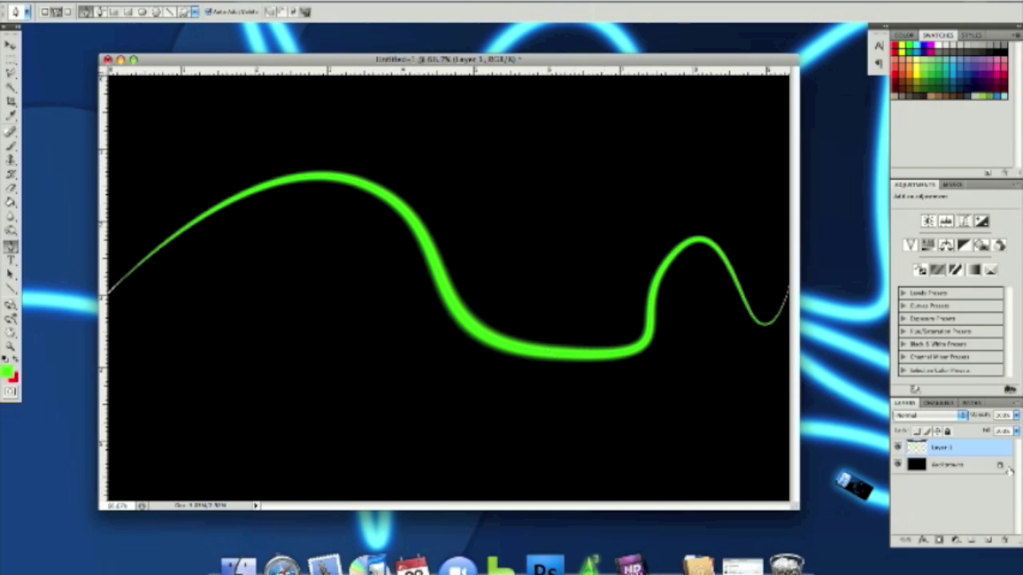
Step: Add Layer 2 and set the foreground to pale lime green (R 181, G 255, B 140)
left_click(991, 544)
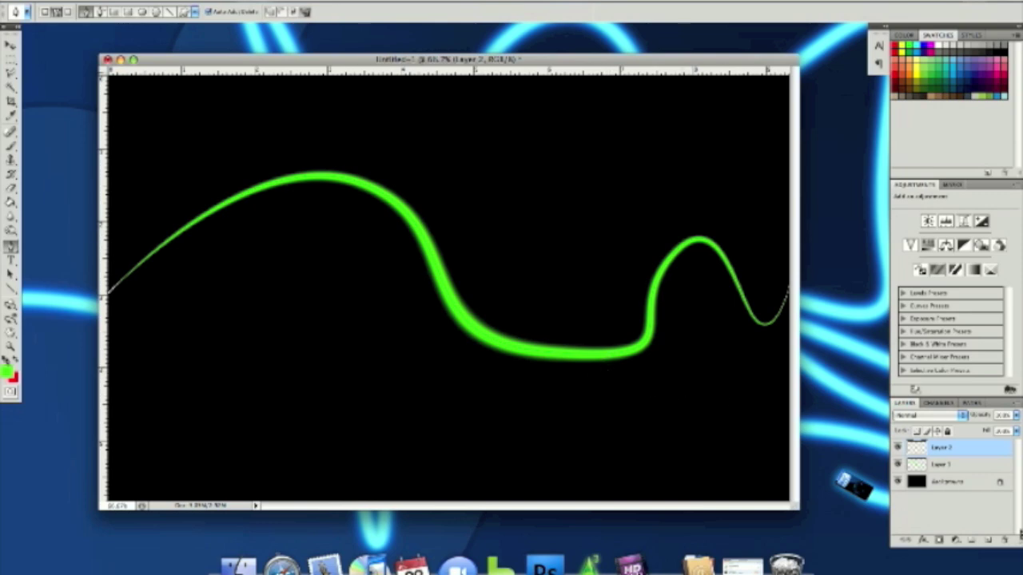
left_click(7, 370)
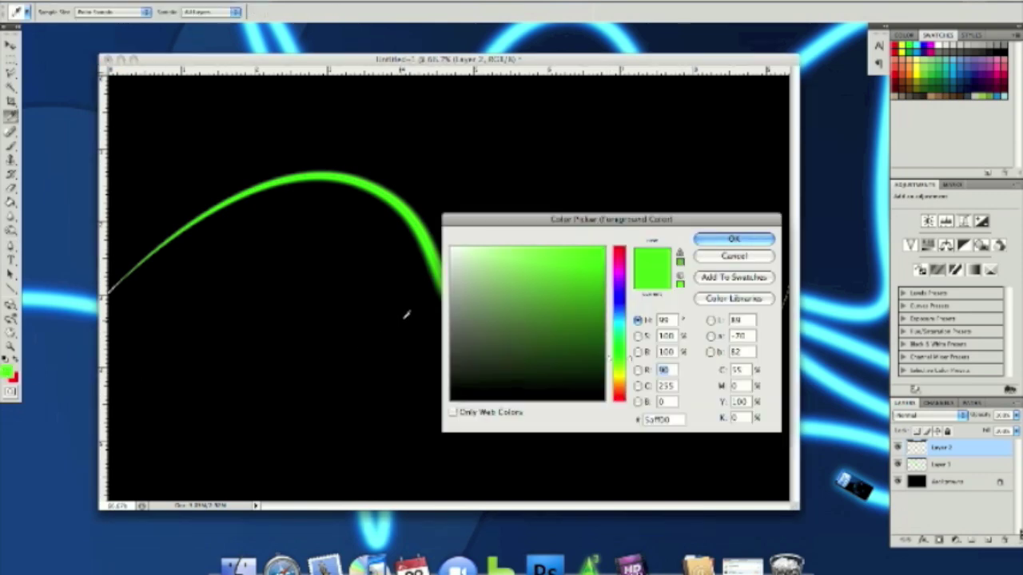
mouse_move(479, 256)
left_mouse_down()
mouse_move(504, 197)
mouse_move(517, 200)
left_mouse_up()
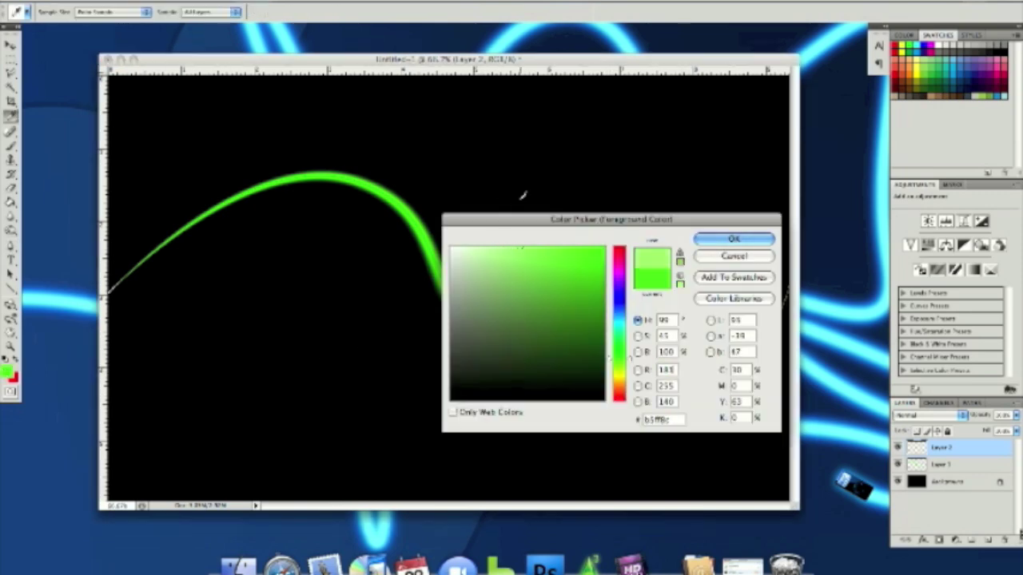
left_click(733, 240)
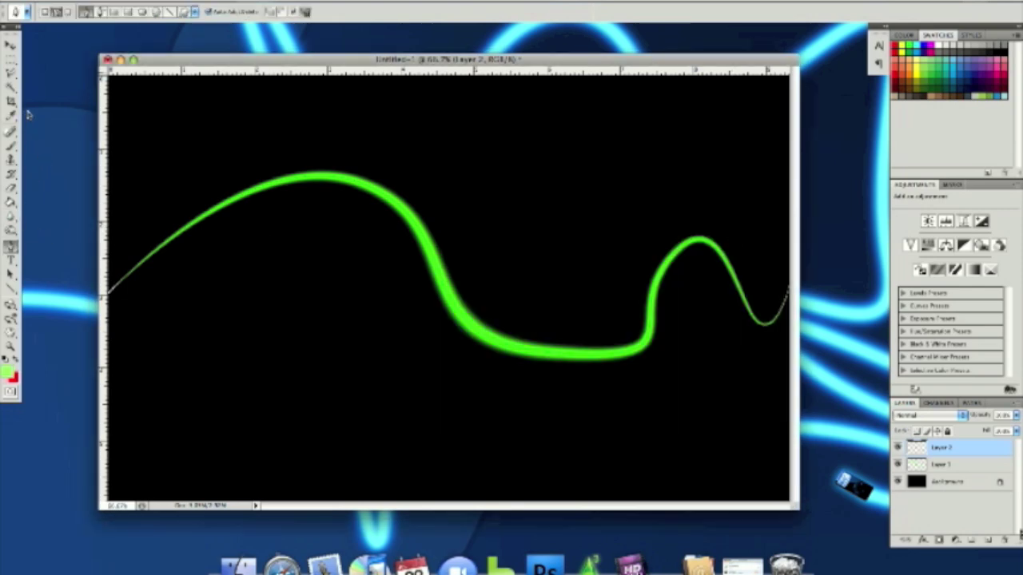
Step: Shrink the Brush's Master Diameter to a much smaller size
left_click(11, 147)
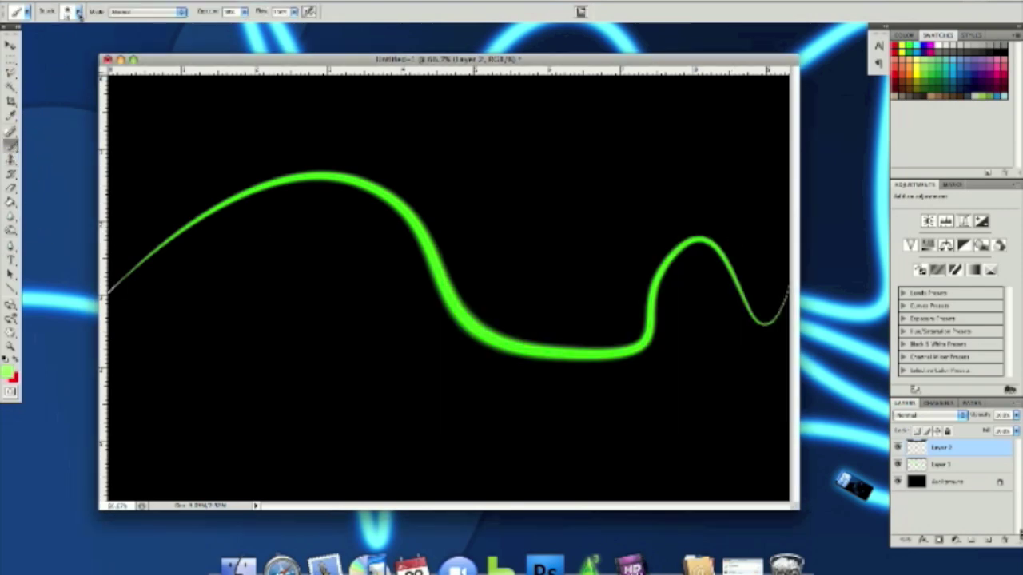
left_click(78, 15)
left_click_drag(48, 45, 32, 50)
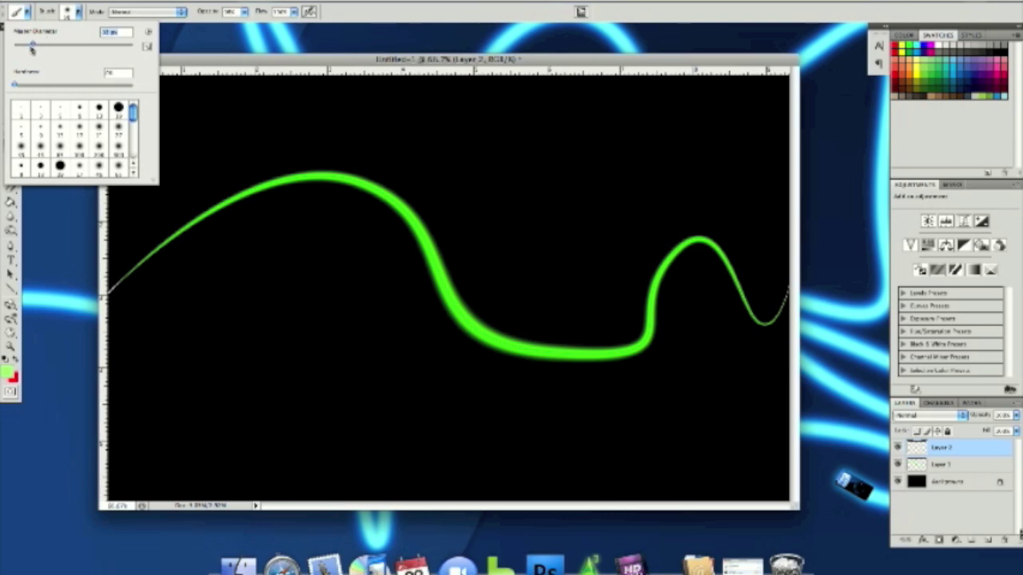
left_click(78, 14)
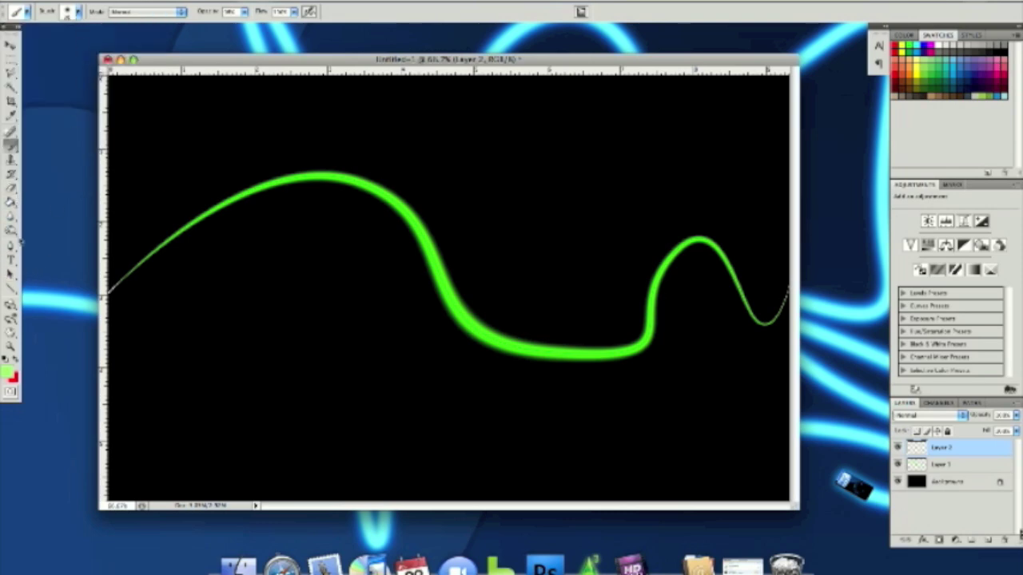
left_click(11, 246)
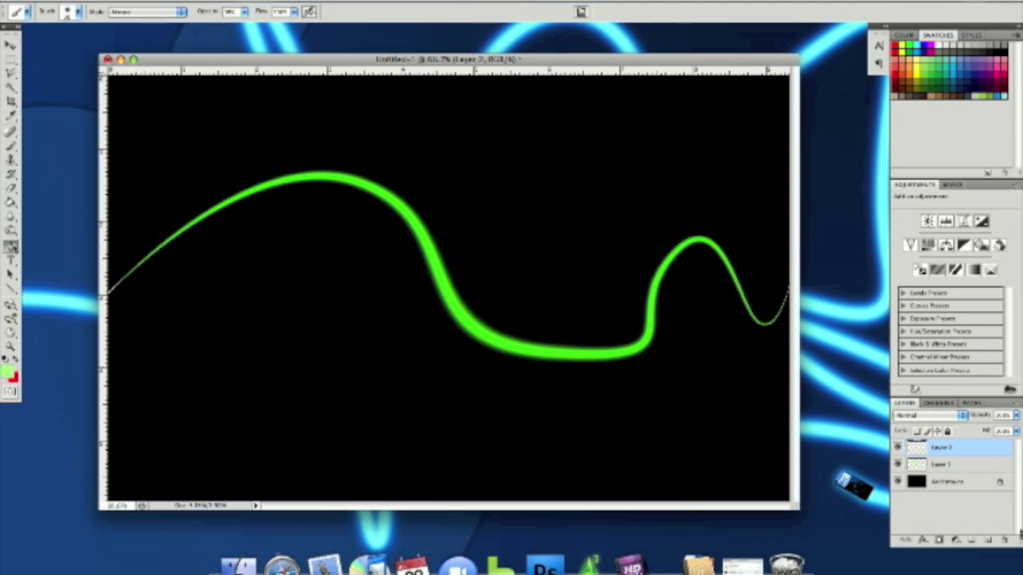
Step: Stroke the path on Layer 2 with the thin pale-green brush, keeping Simulate Pressure
right_click(318, 185)
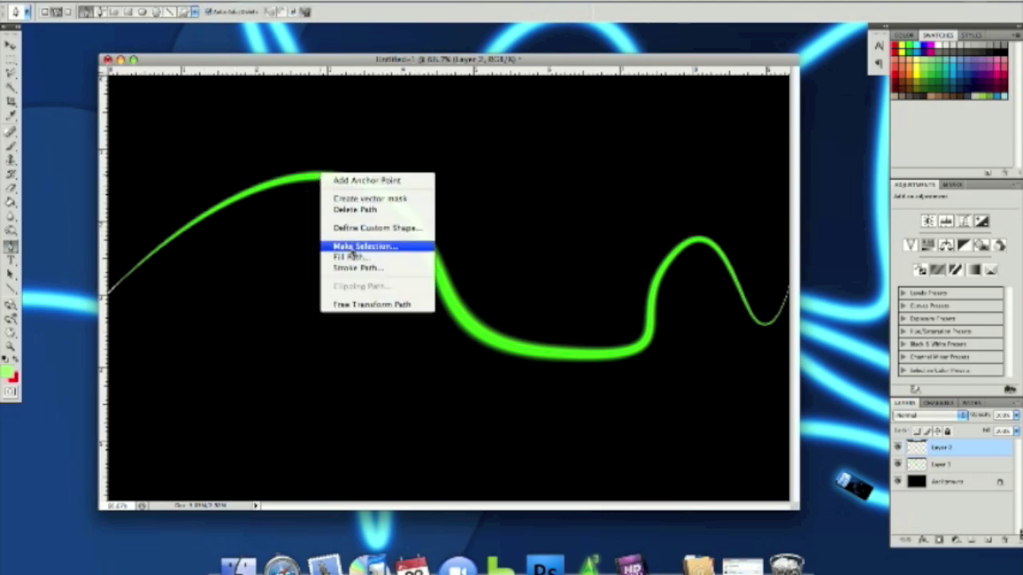
left_click(400, 274)
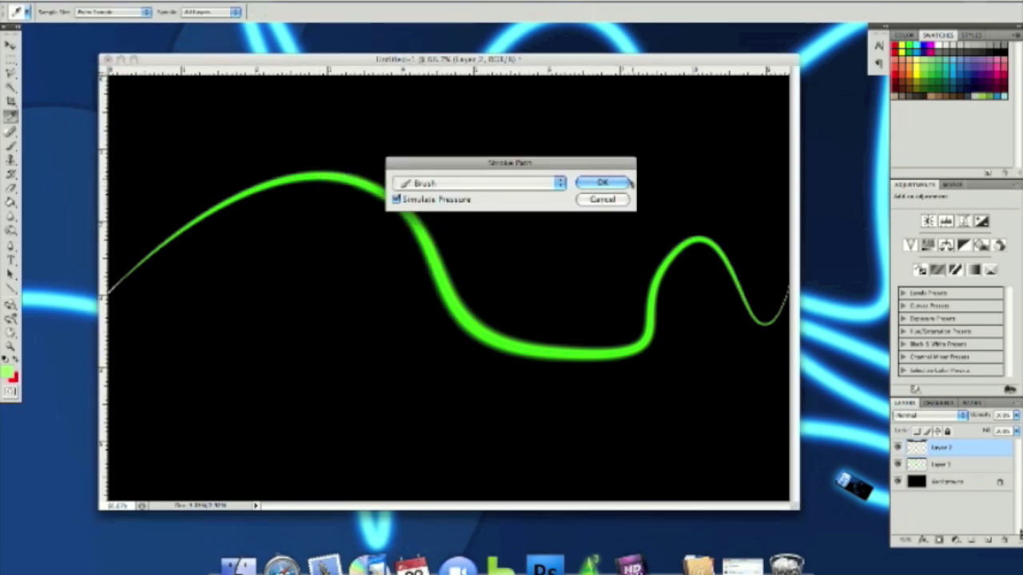
left_click(602, 184)
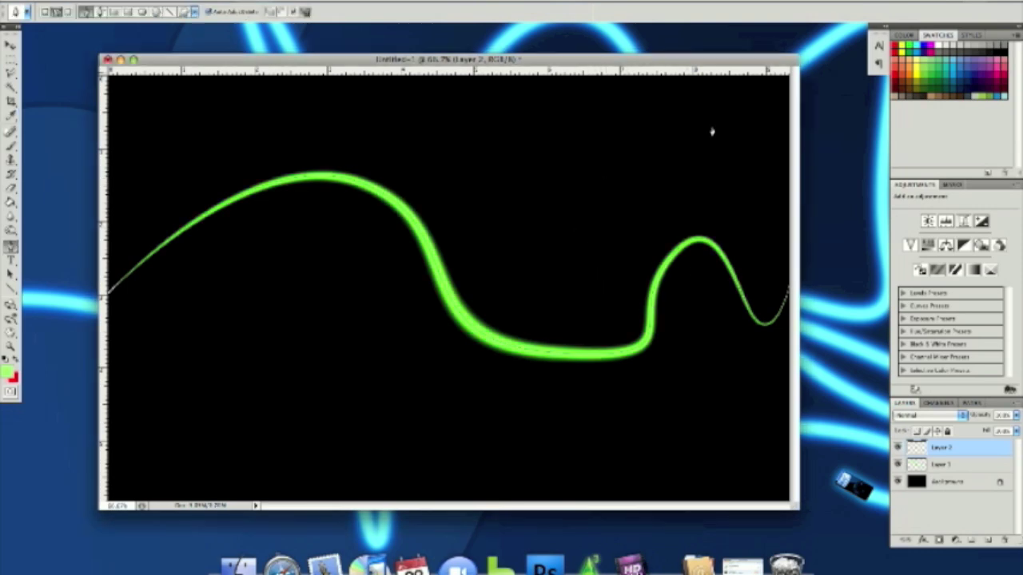
Step: Delete the work path, leaving only the painted green strokes on the black canvas
right_click(629, 345)
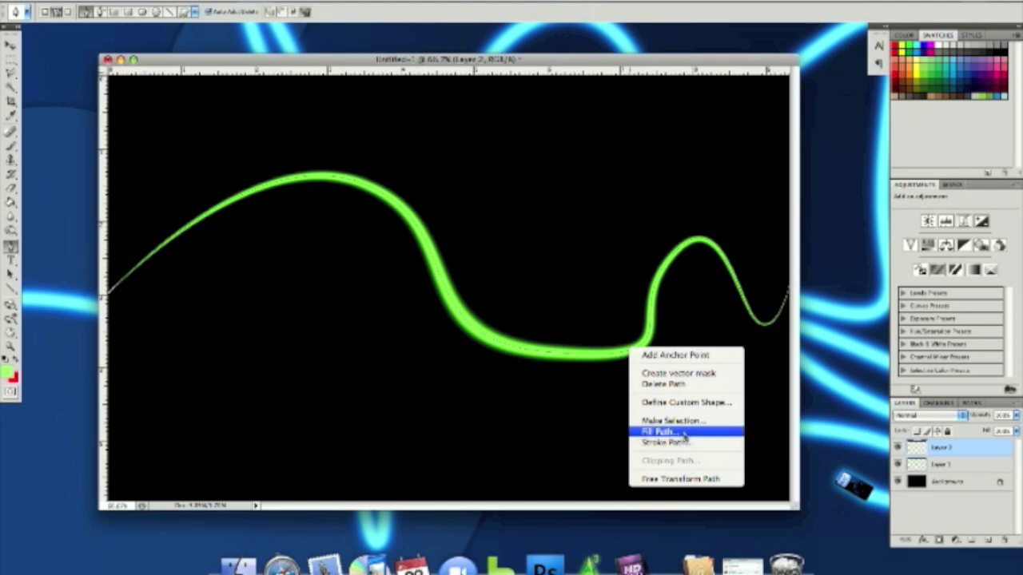
left_click(673, 384)
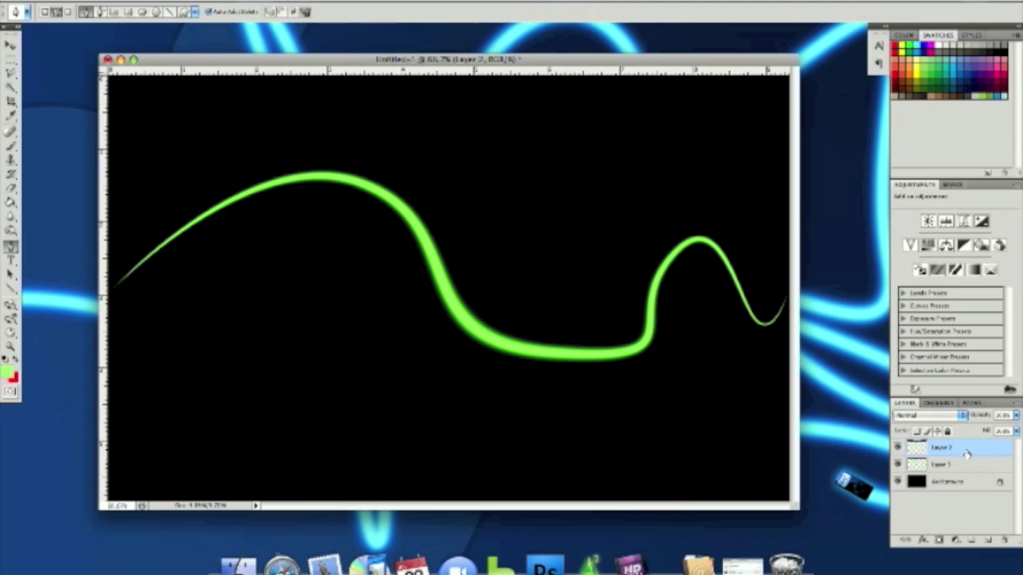
Step: Add a new layer above Background and set the foreground colour to white for text
left_click(971, 483)
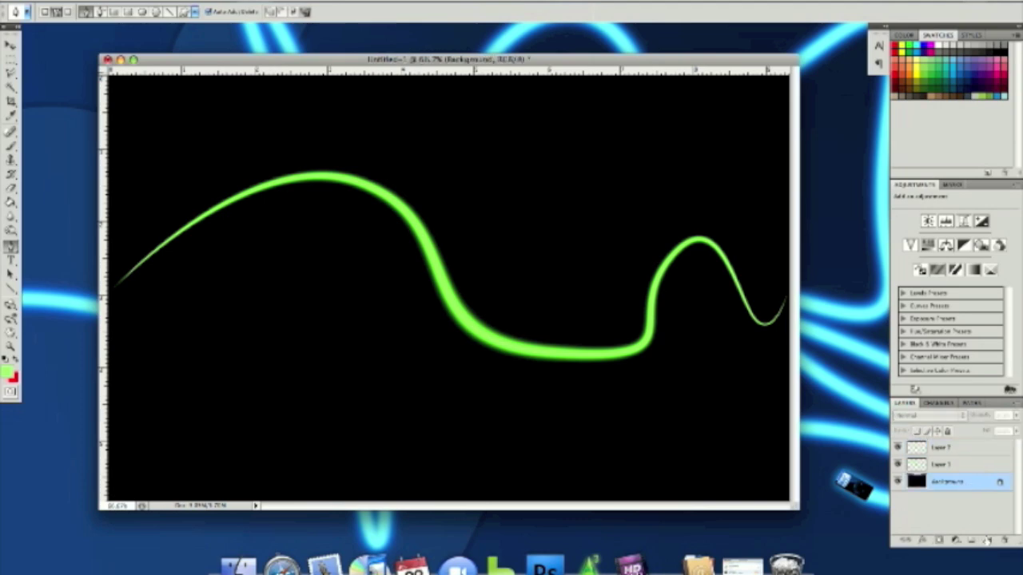
left_click(988, 541)
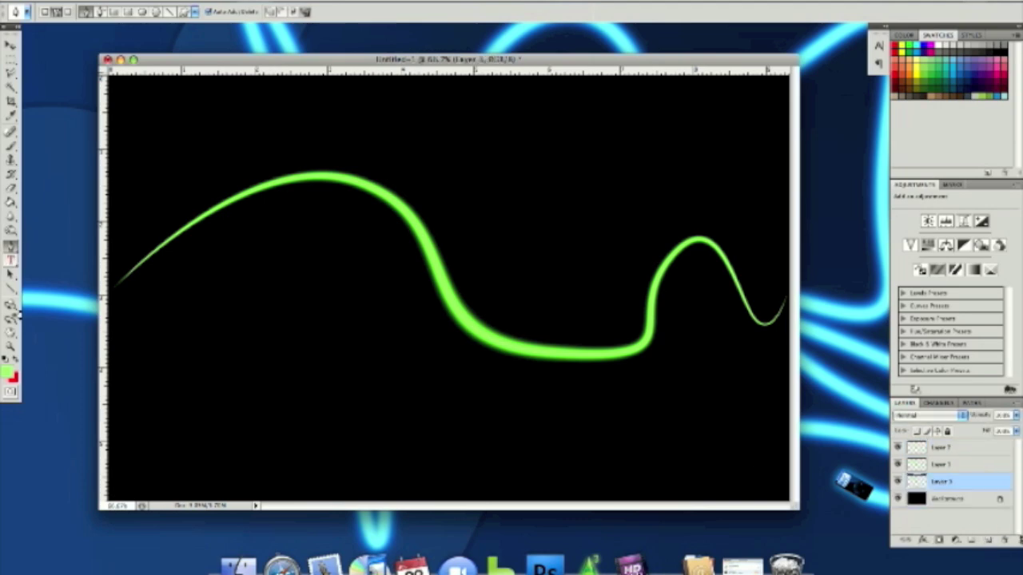
key("t")
left_click(8, 374)
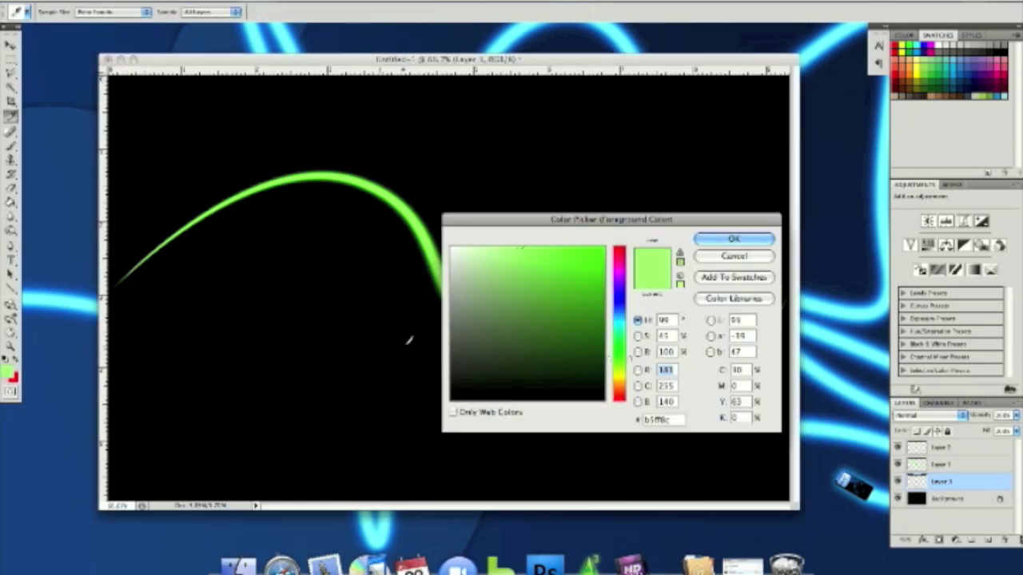
left_click(751, 238)
Step: Start a text line on the canvas and switch it to a smaller font size
left_click(317, 292)
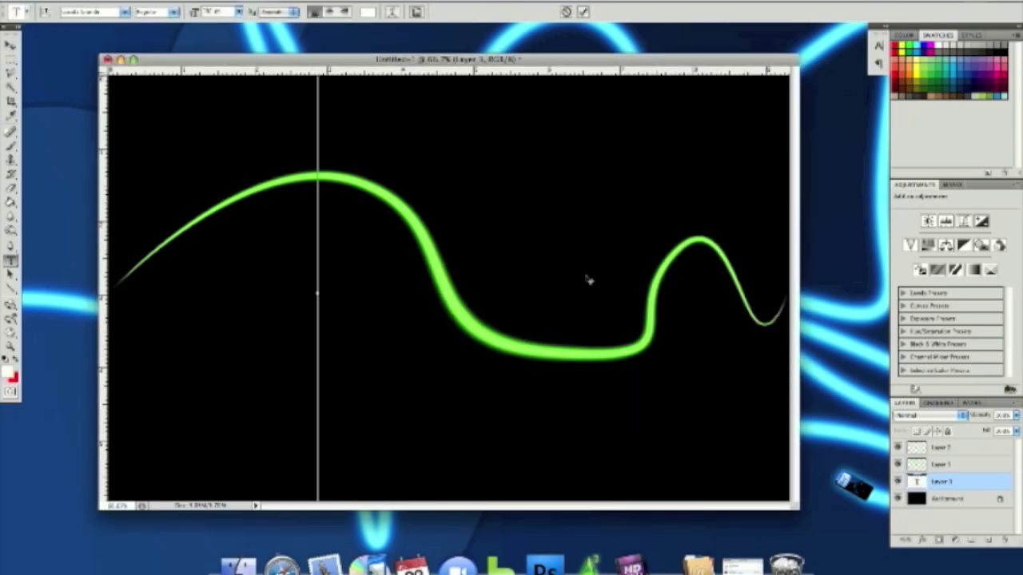
type("d")
key("BackSpace")
key("BackSpace")
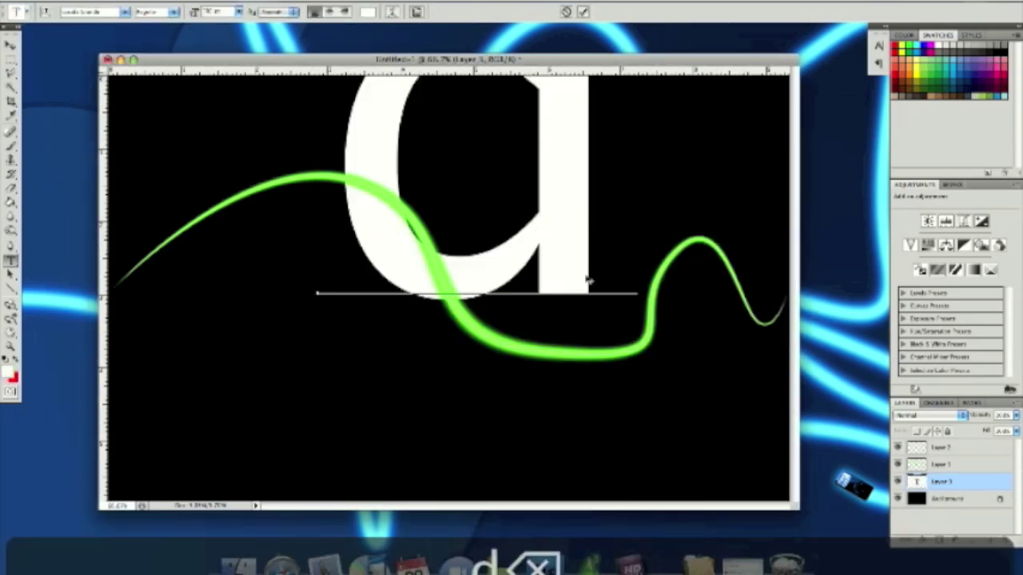
type("bie")
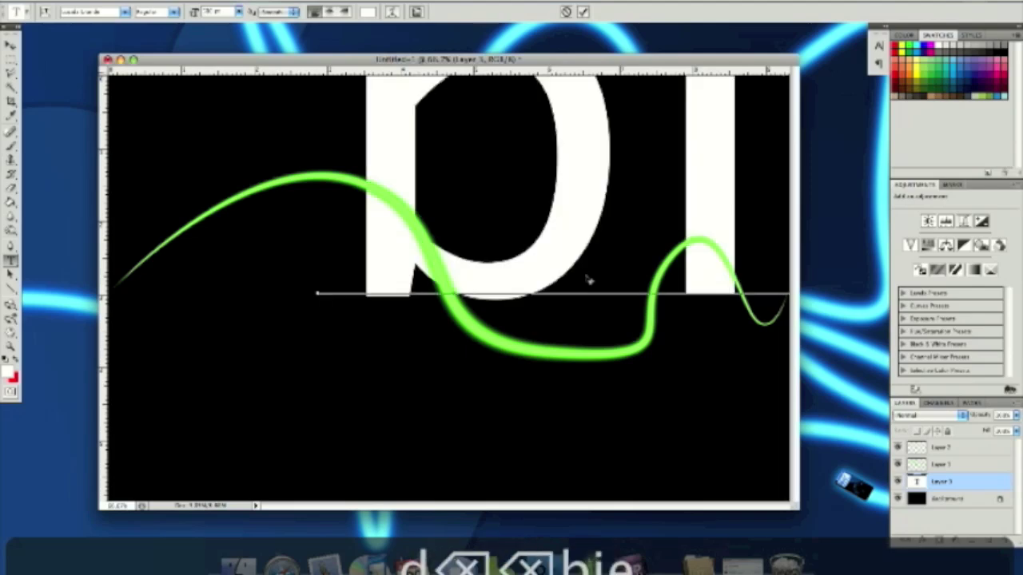
key("shift+Home")
key("Left")
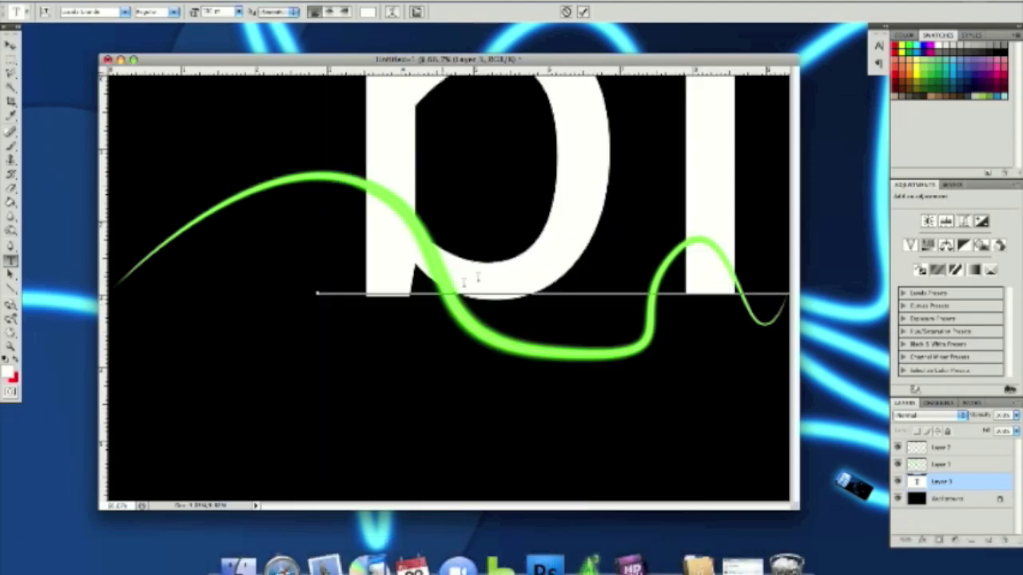
key("super+z")
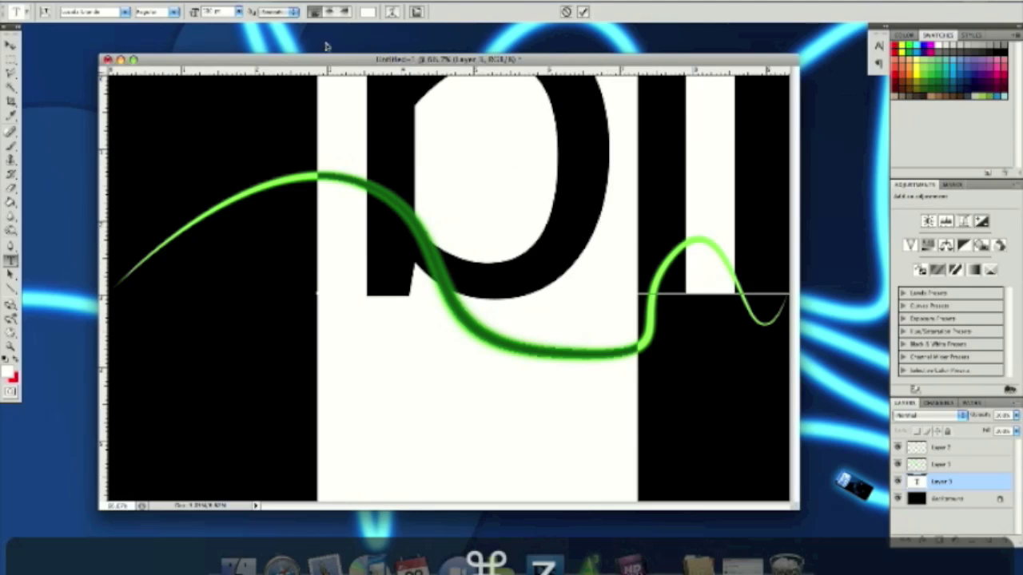
key("super+a")
left_click(238, 12)
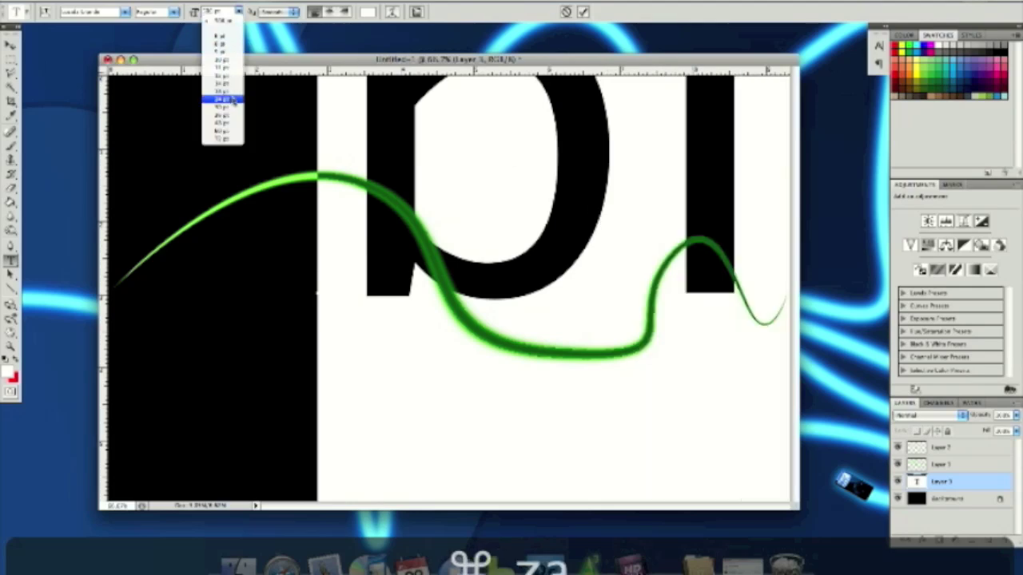
left_click(230, 92)
Step: Replace the misspelled 'bie' with the text 'bye. :)'
left_click(384, 292)
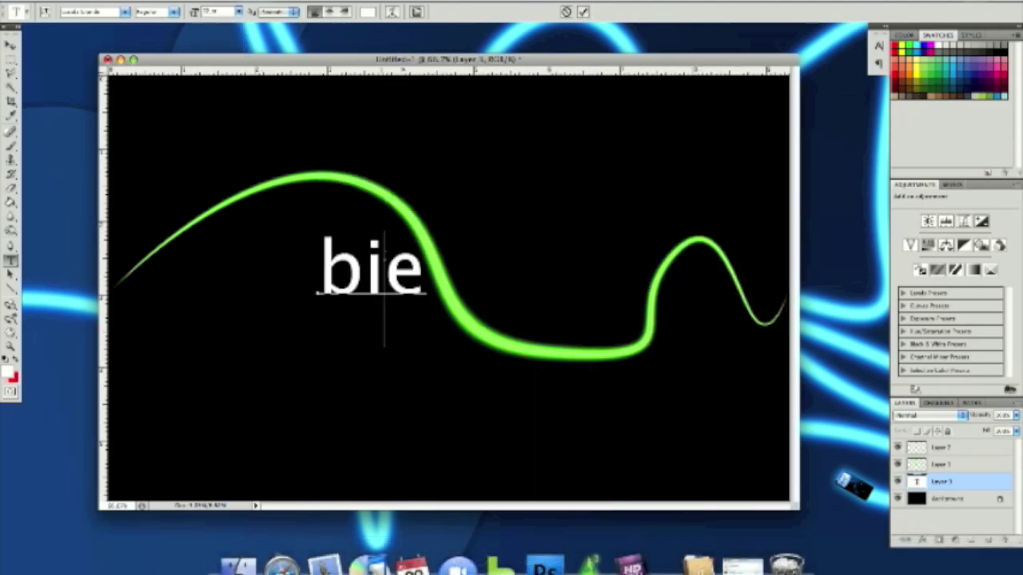
left_click_drag(427, 276, 317, 276)
type("bye")
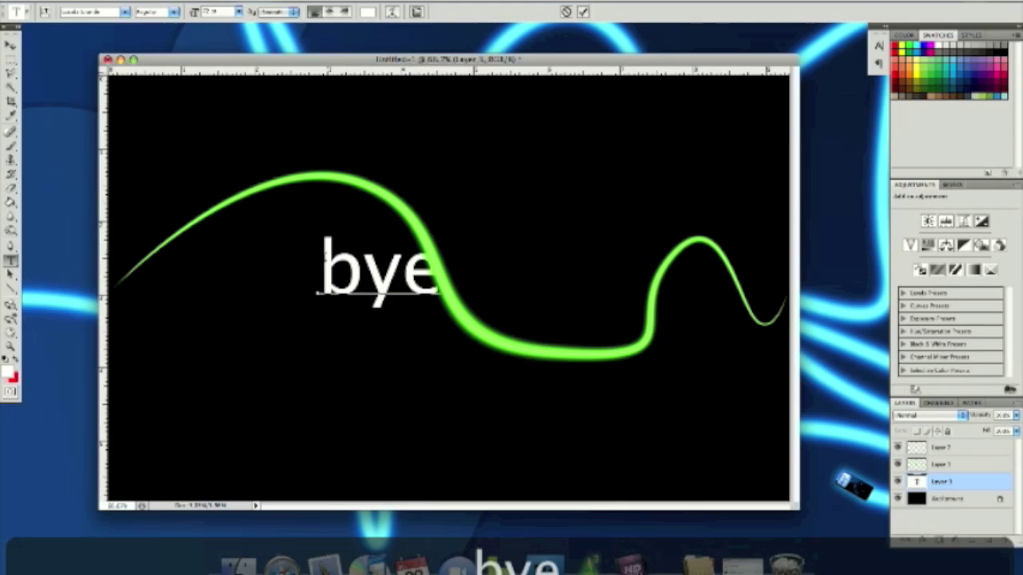
type(". :)")
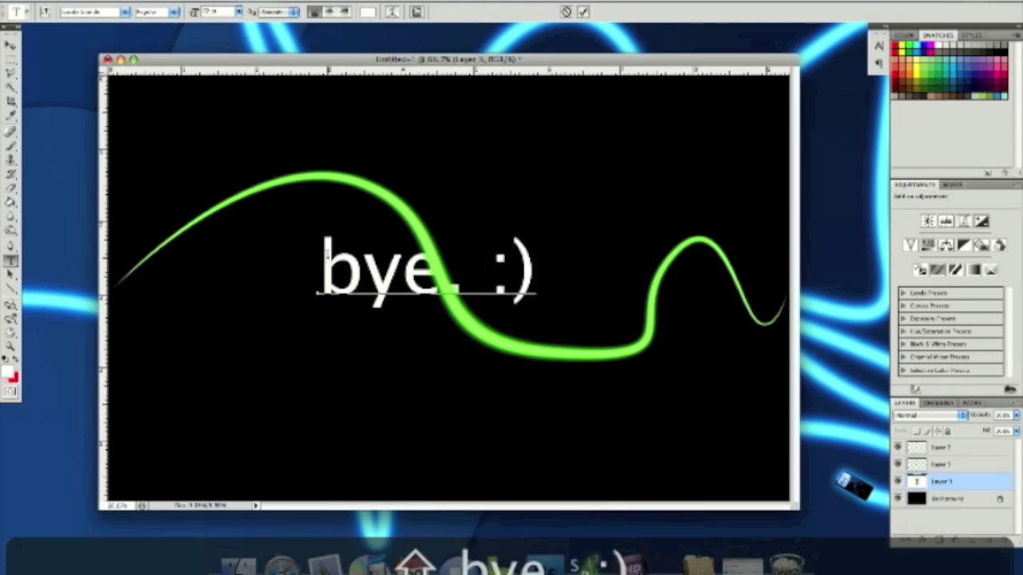
key("super+shift+r")
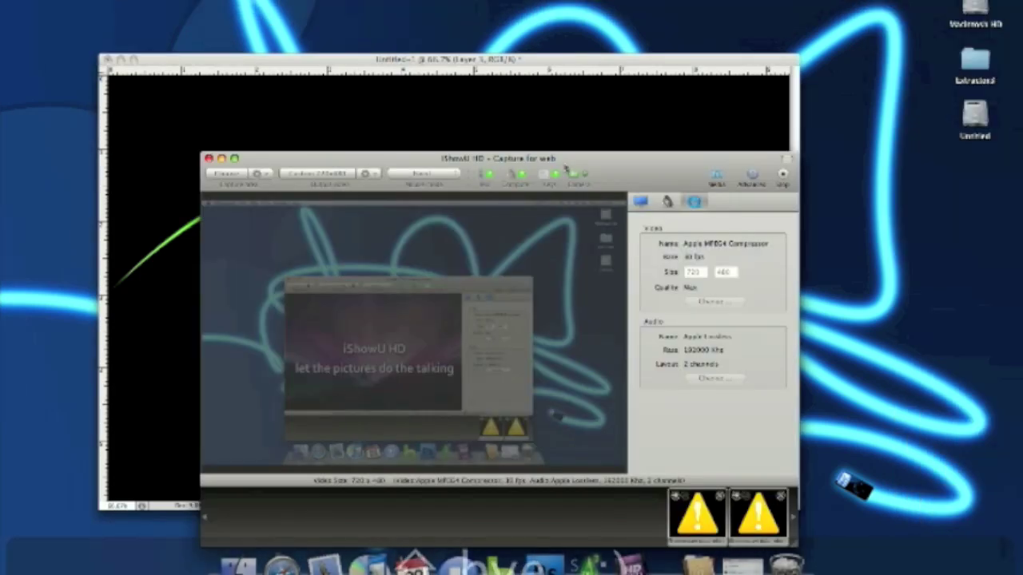